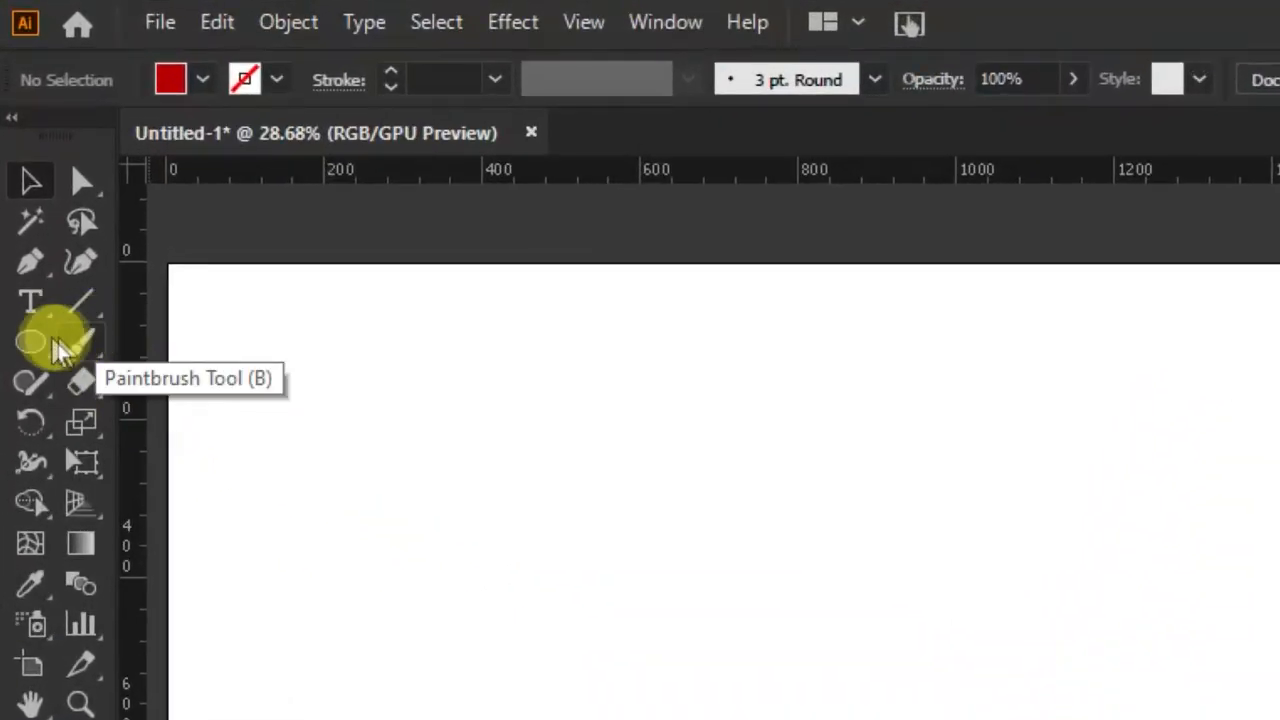
- Draw a circle about 498 px wide left of the artboard's centre, with no fill and a 1 pt black stroke
click(31, 341)
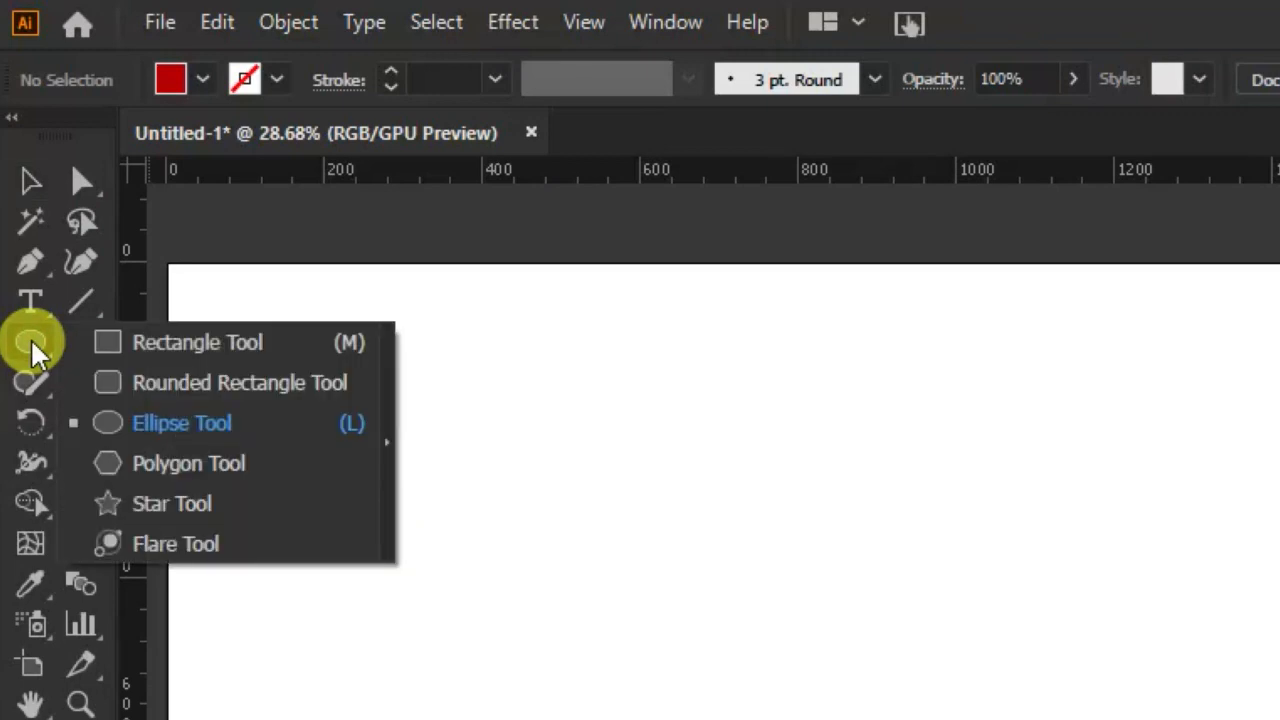
click(108, 423)
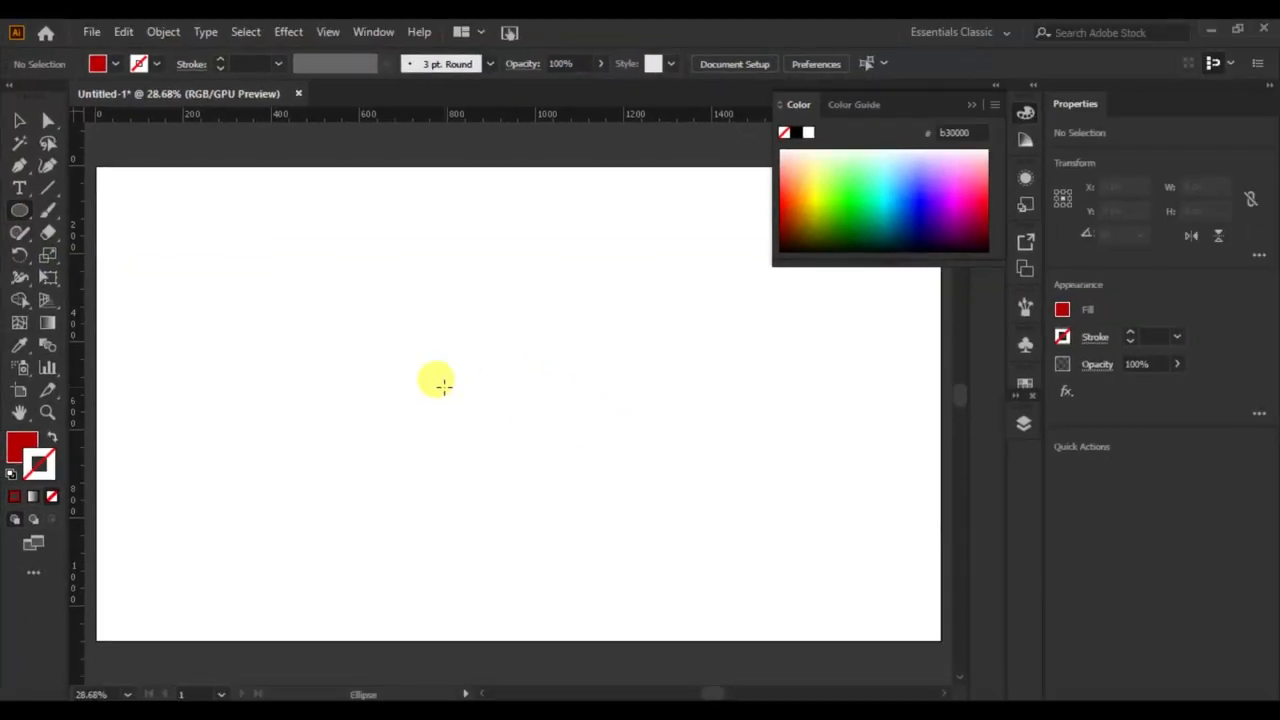
drag(527, 430, 604, 511)
drag(507, 451, 550, 471)
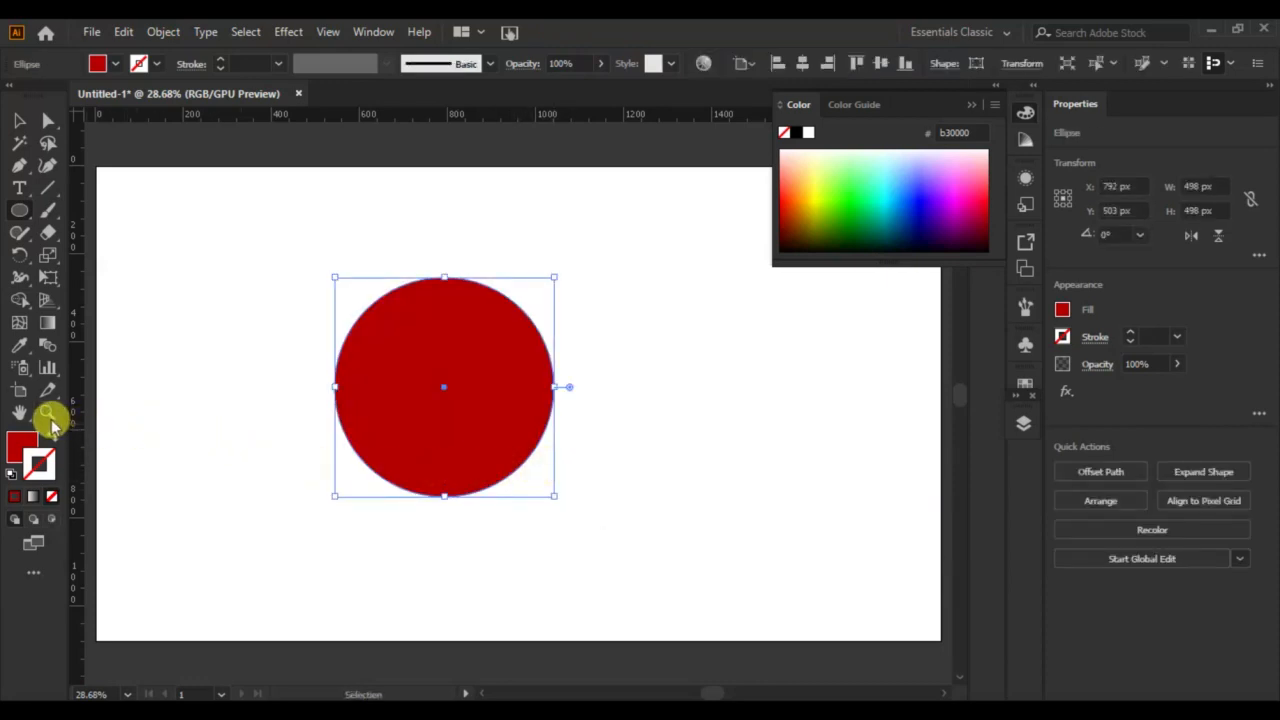
click(11, 477)
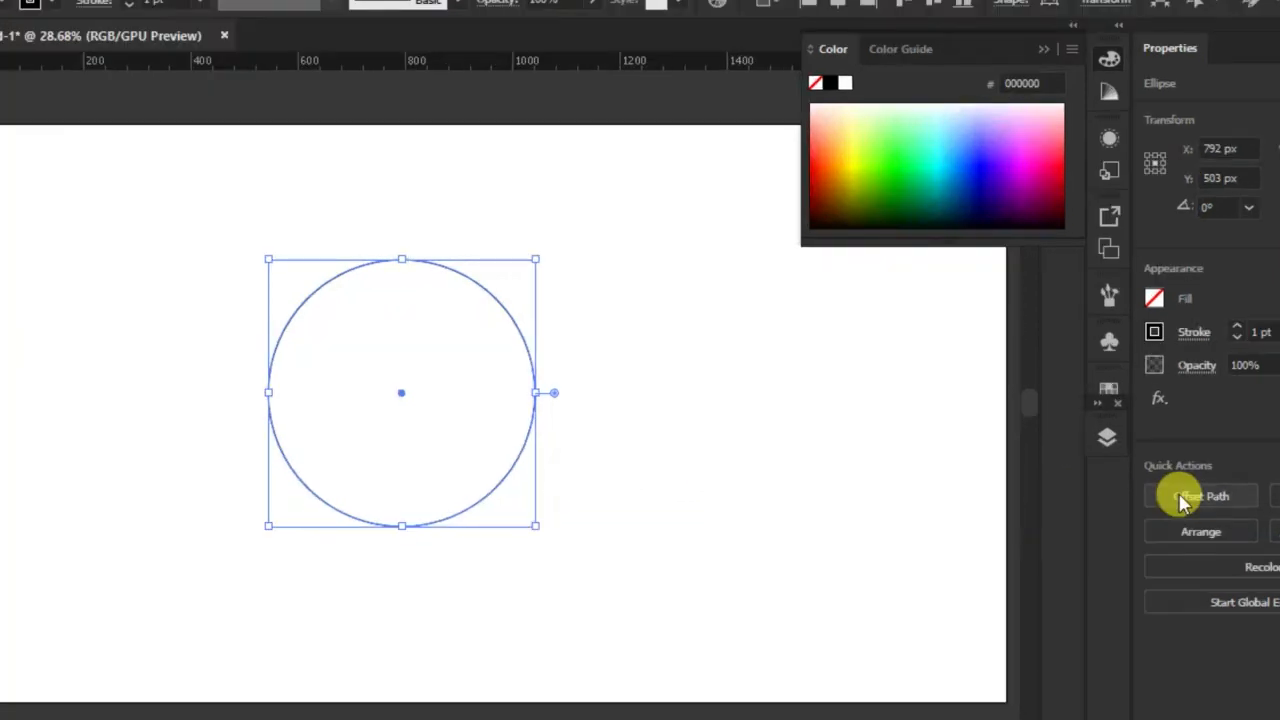
- Offset the circle's path inward, with preview on and Miter joins, to make a concentric inner circle about 168 px wide
click(1082, 475)
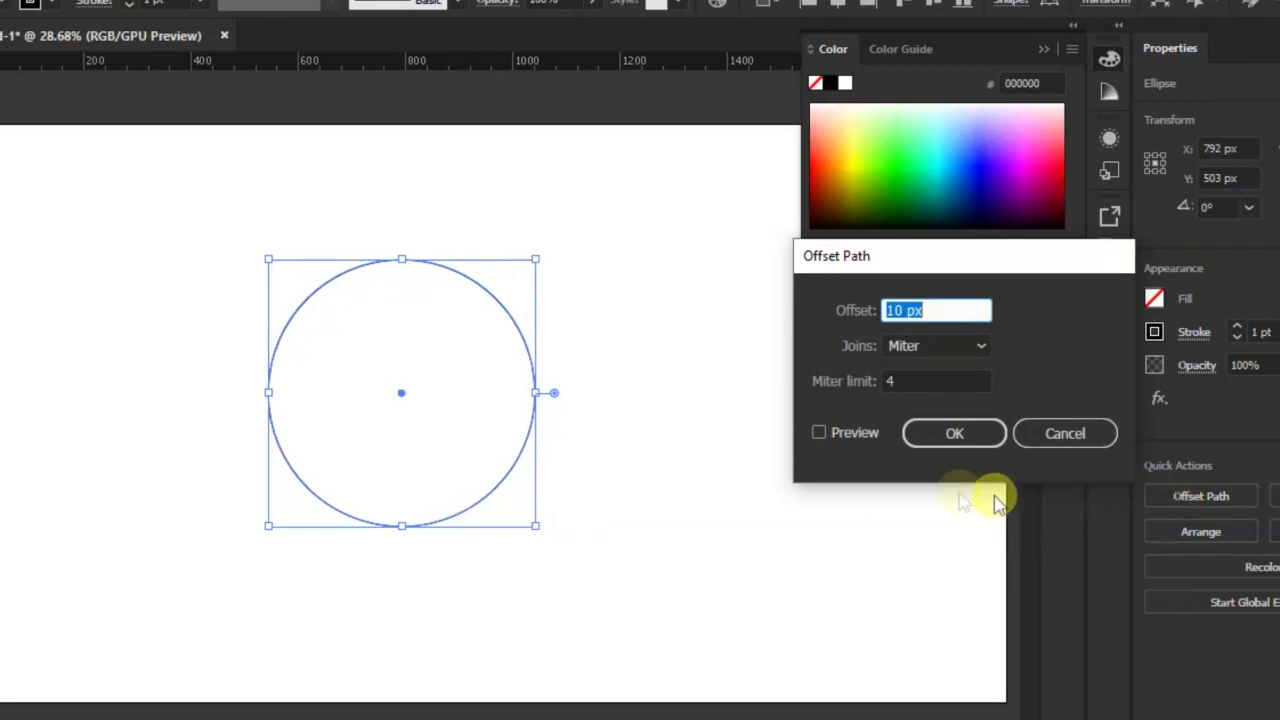
click(819, 433)
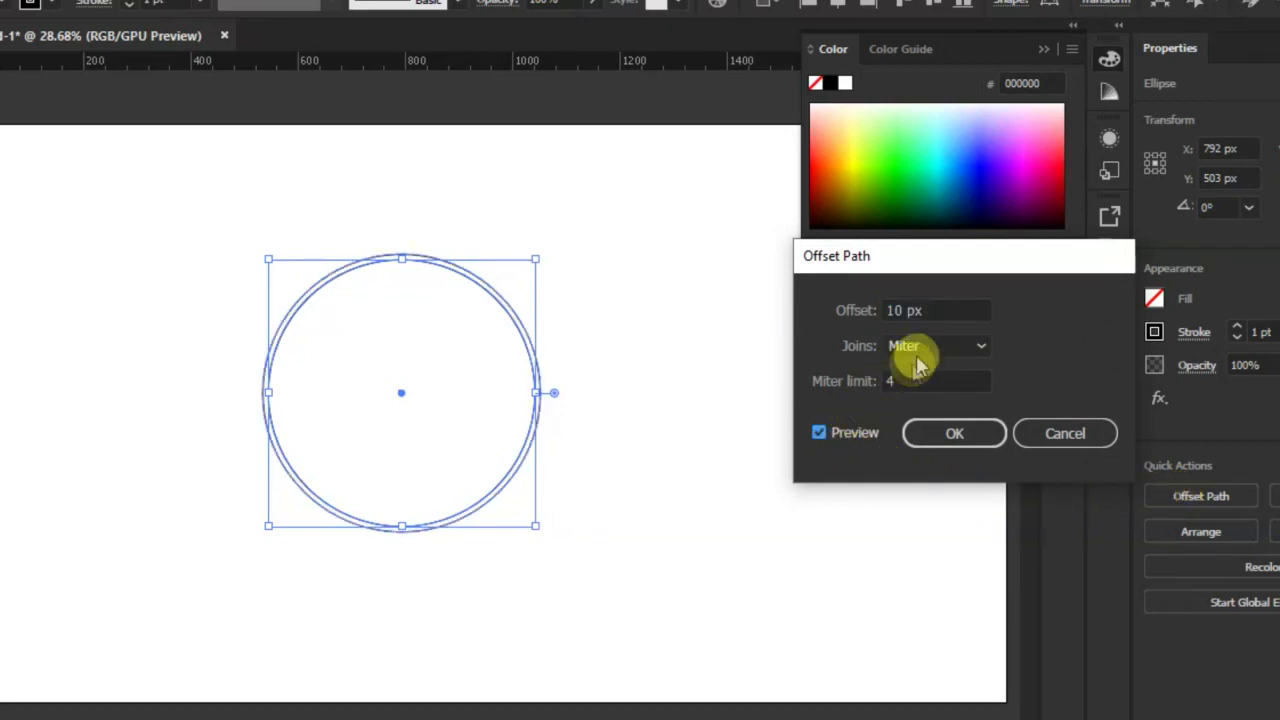
scroll(947, 311, down, 2)
scroll(947, 311, down, 19)
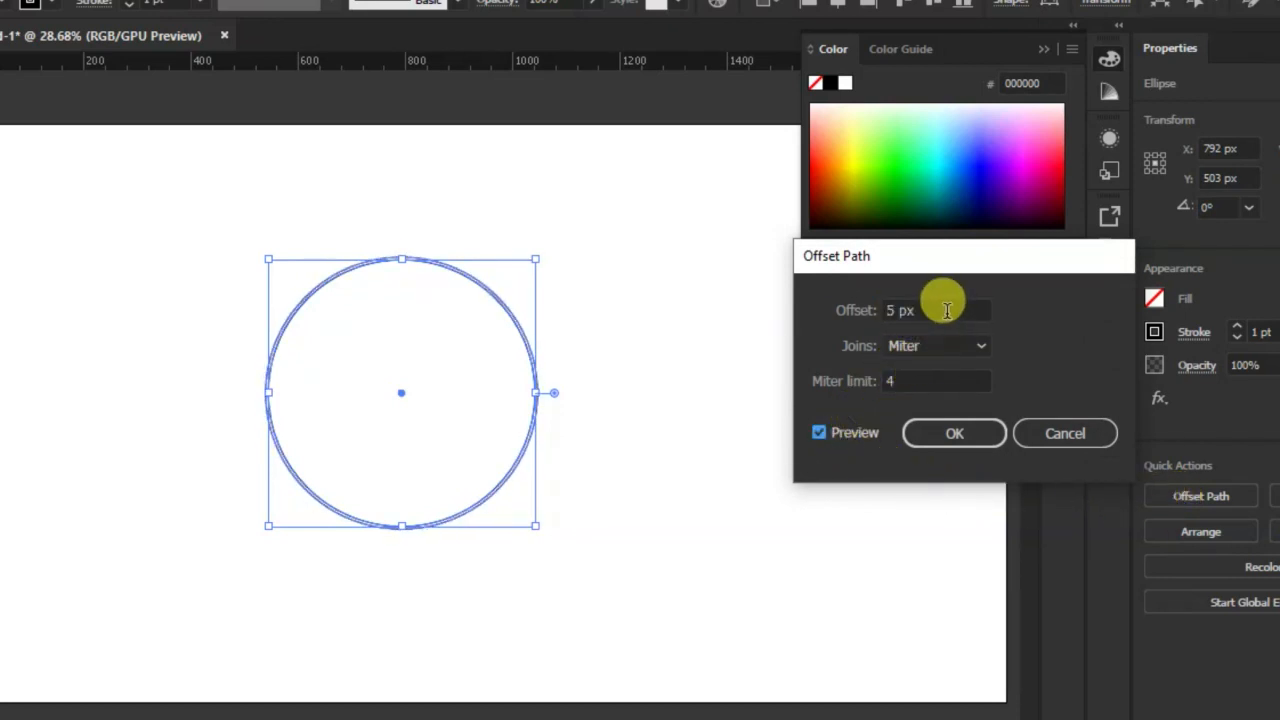
scroll(947, 311, down, 20)
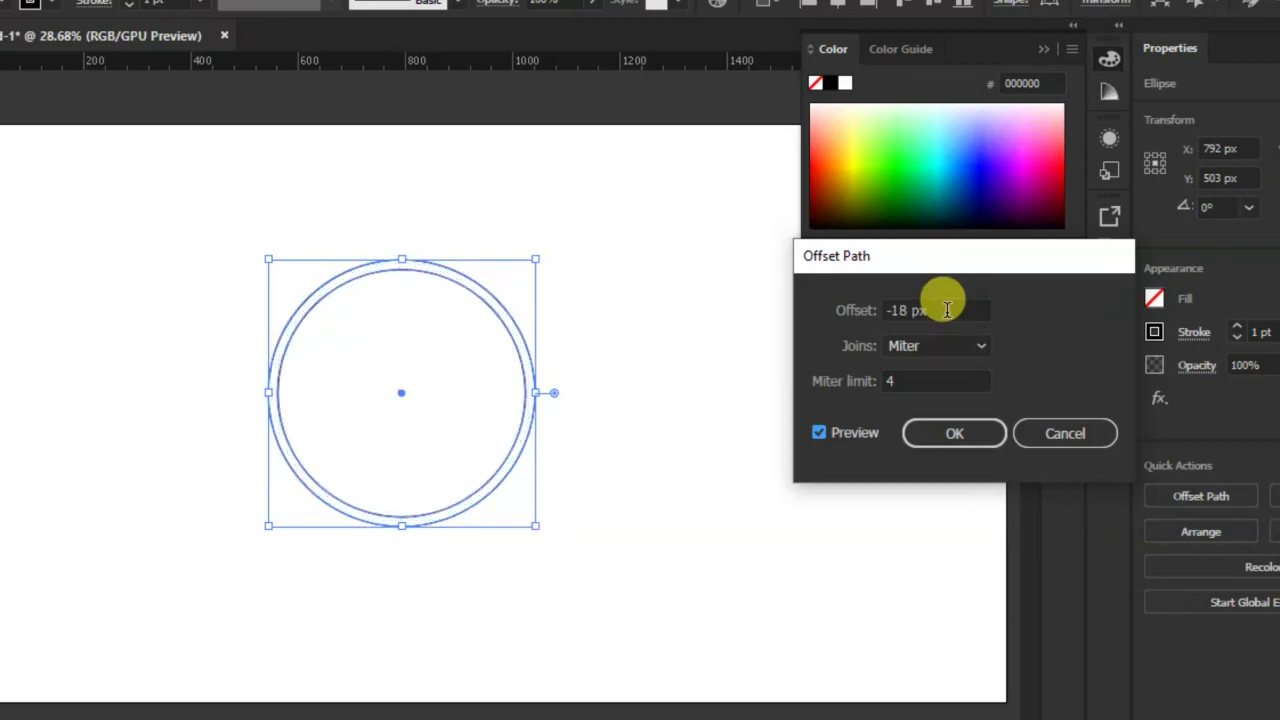
scroll(947, 311, down, 20)
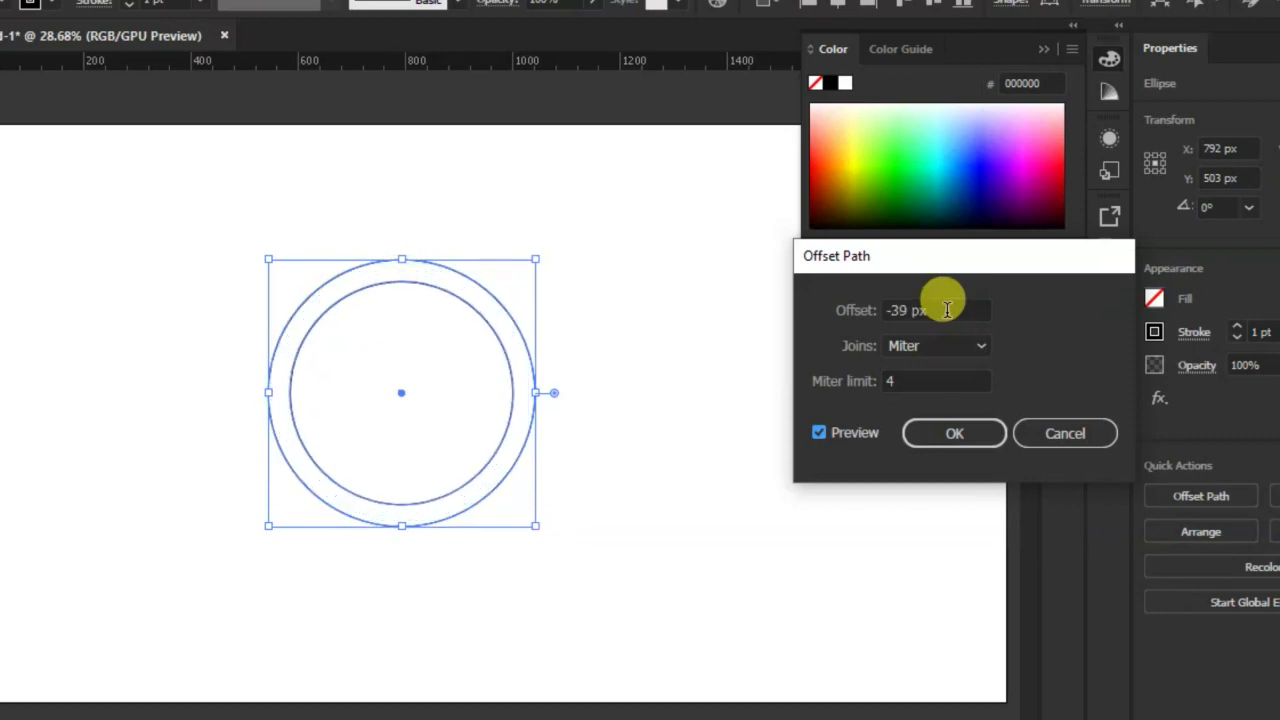
scroll(947, 311, down, 20)
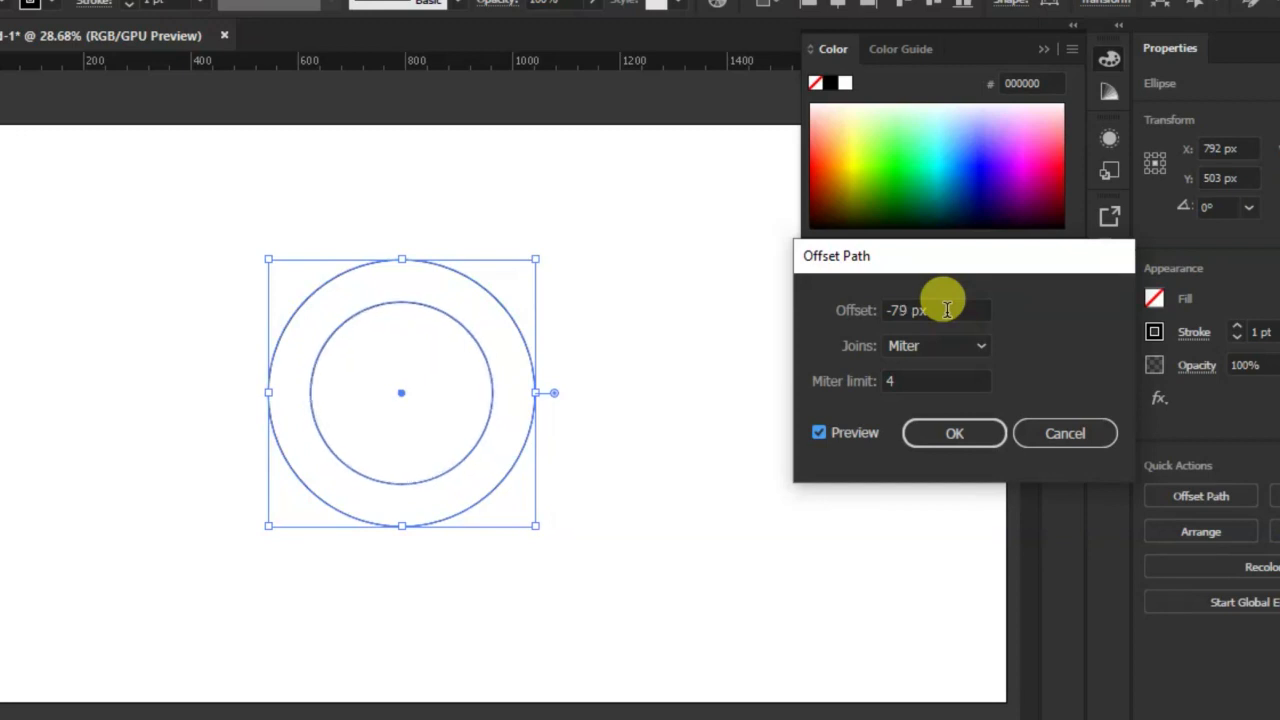
scroll(947, 311, down, 20)
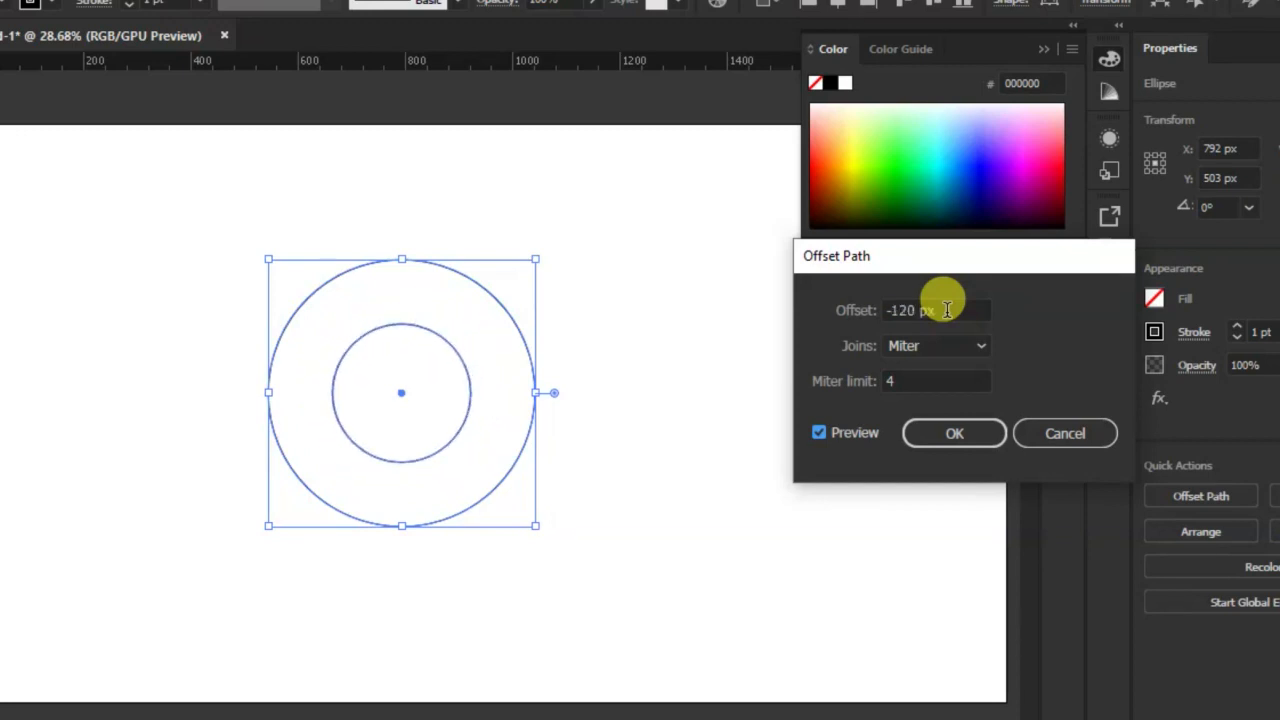
scroll(947, 311, down, 15)
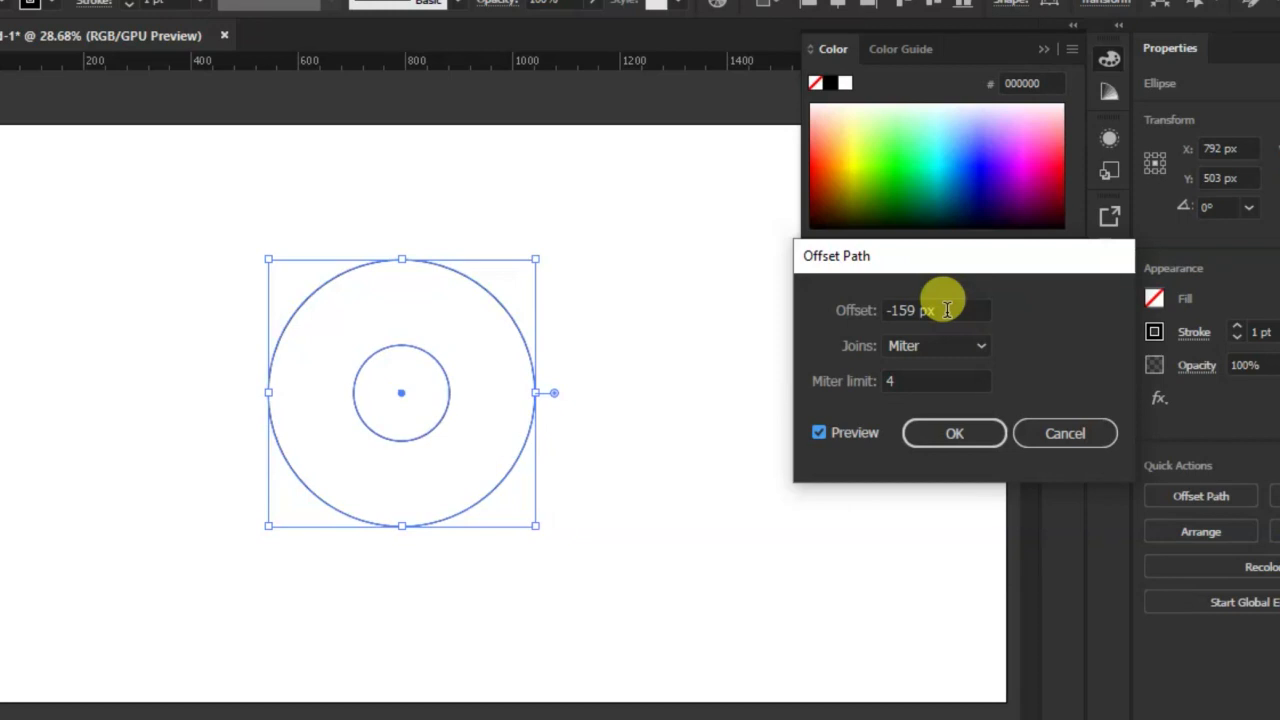
key(Return)
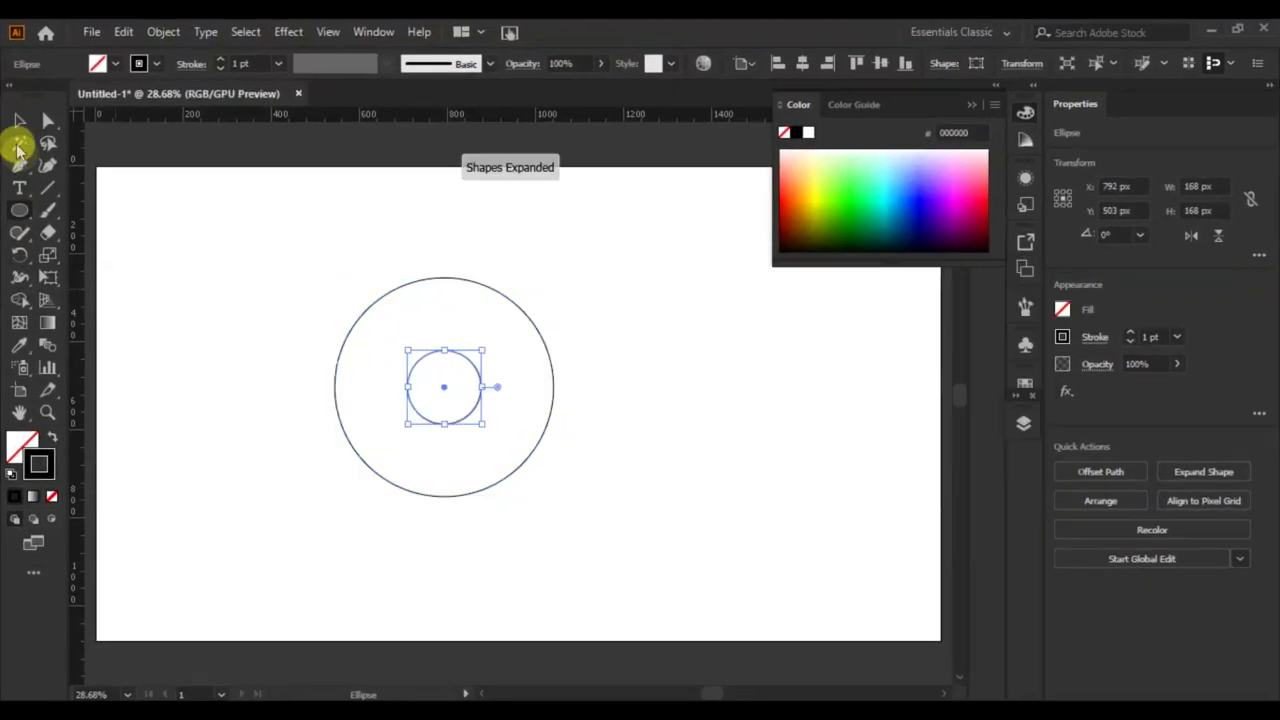
- Move both concentric circles straight down until the large one rests on the artboard's bottom edge
click(19, 120)
drag(594, 278, 306, 517)
drag(449, 388, 447, 535)
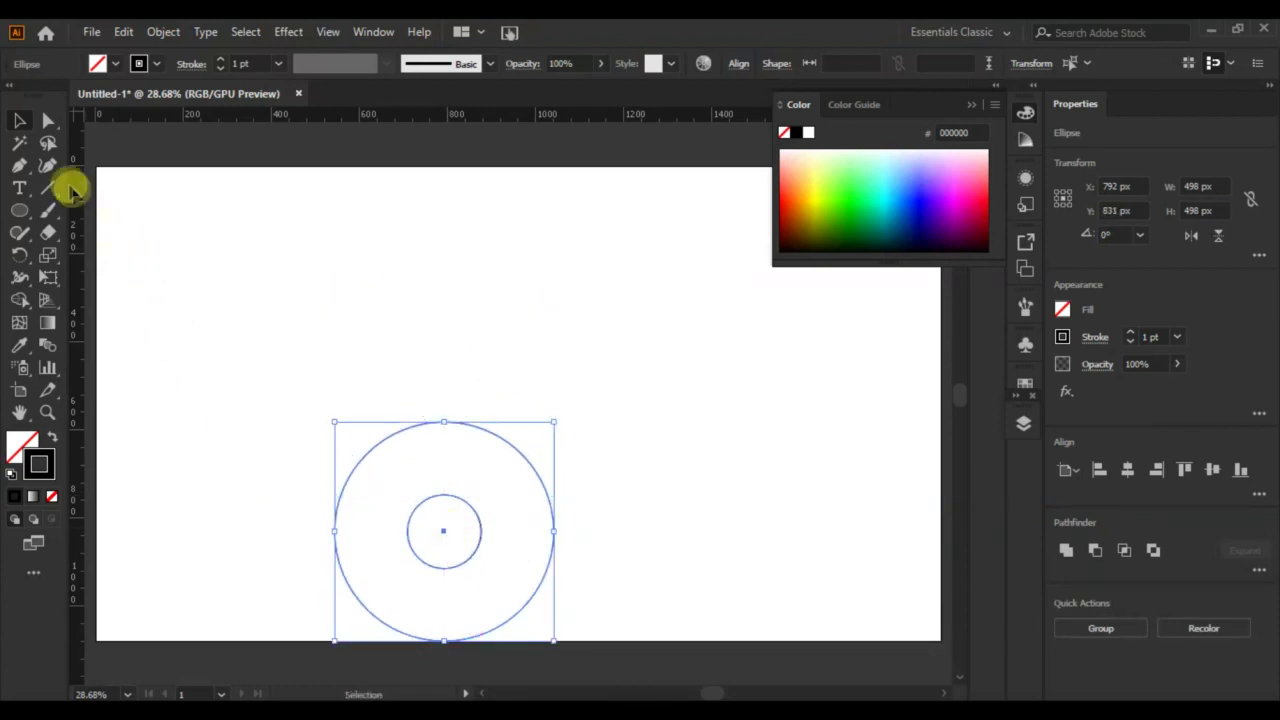
- Draw four vertical lines about 570 px tall, rising from the outermost side points of the large and small circles
drag(48, 187, 92, 197)
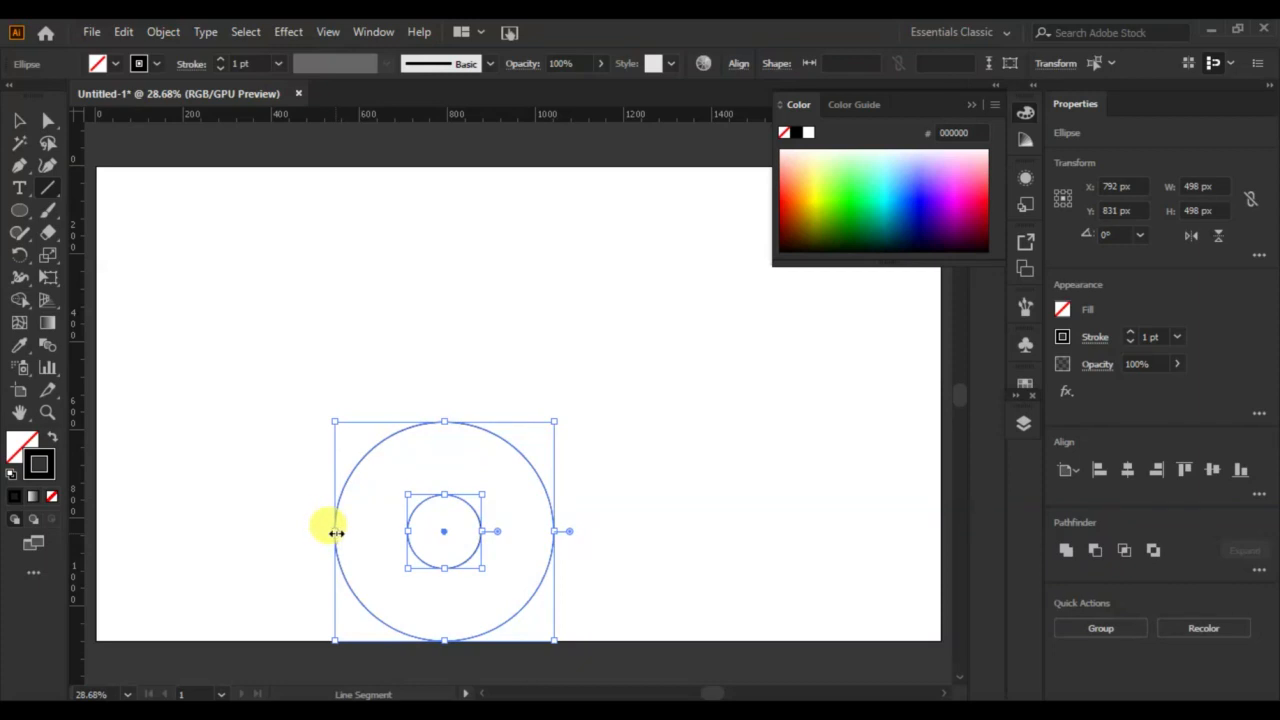
drag(336, 533, 335, 284)
drag(407, 535, 408, 281)
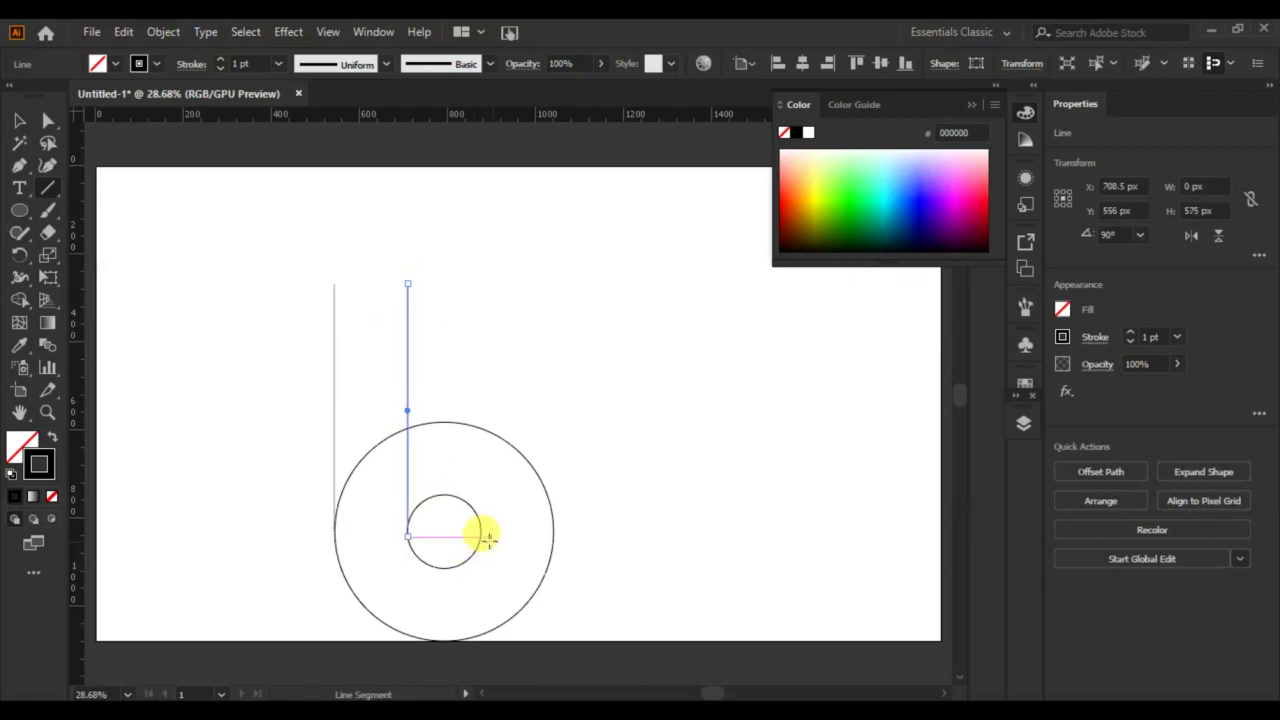
drag(481, 535, 481, 284)
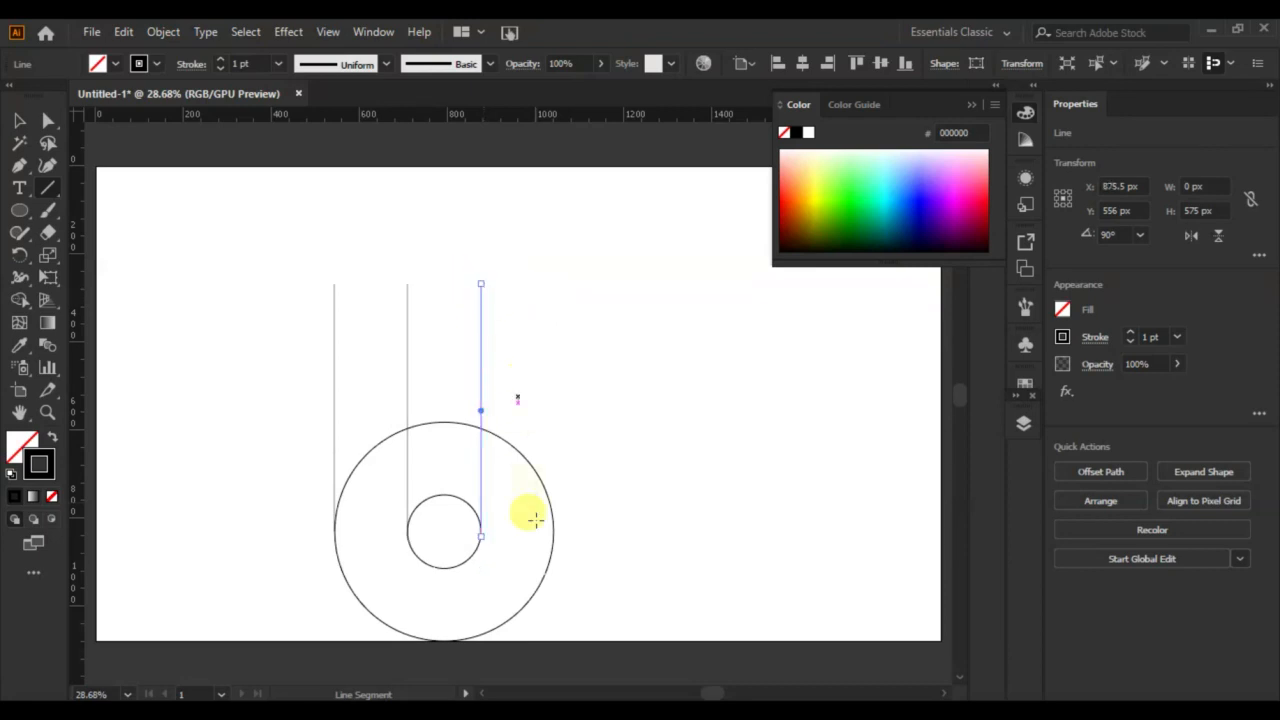
drag(550, 530, 549, 277)
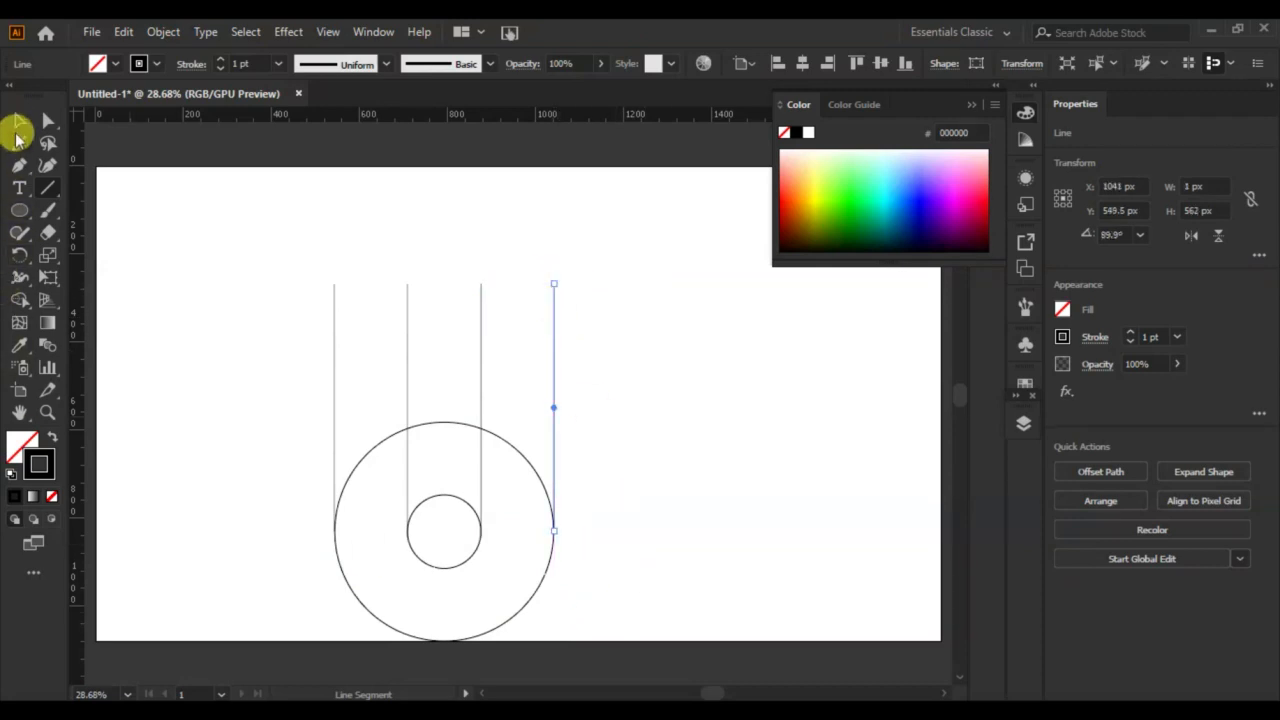
- Select all four vertical lines and extend them downward to about the bottom of the large circle
click(18, 125)
drag(447, 333, 340, 398)
drag(444, 538, 430, 641)
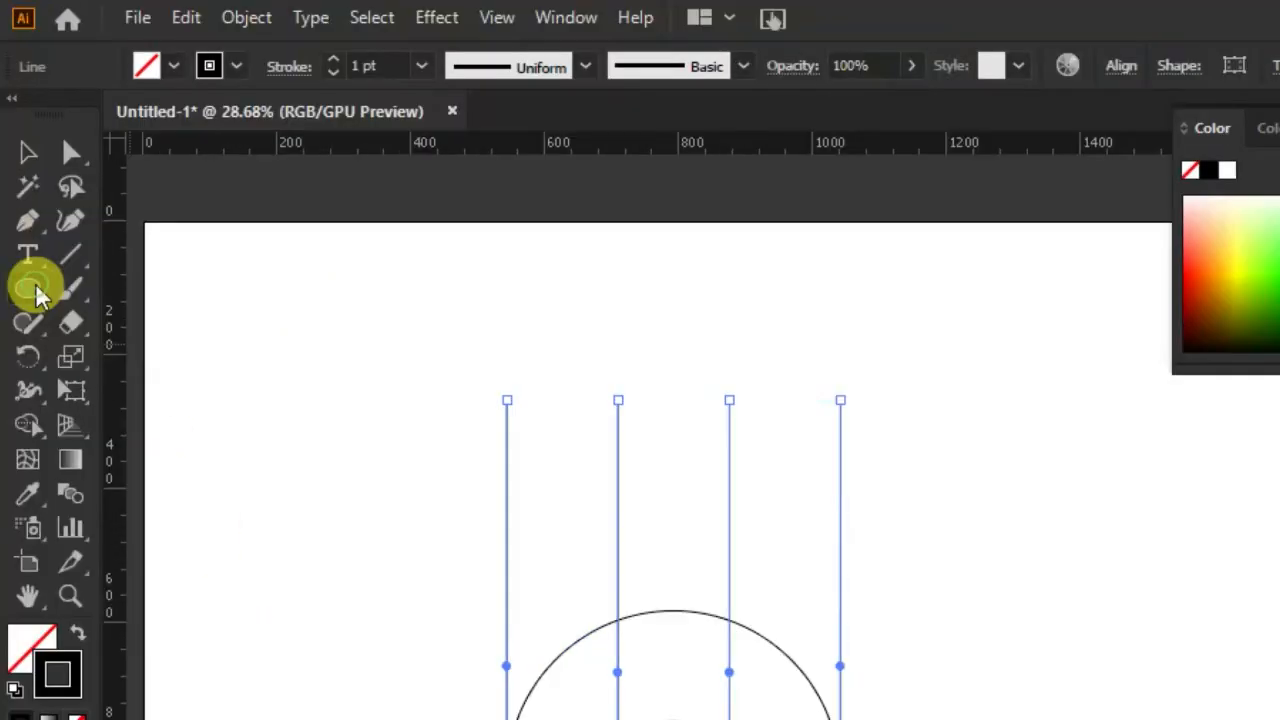
- Draw a horizontal rectangle about 722 by 151 px over the tops of the left lines and fully round its corners
click(22, 222)
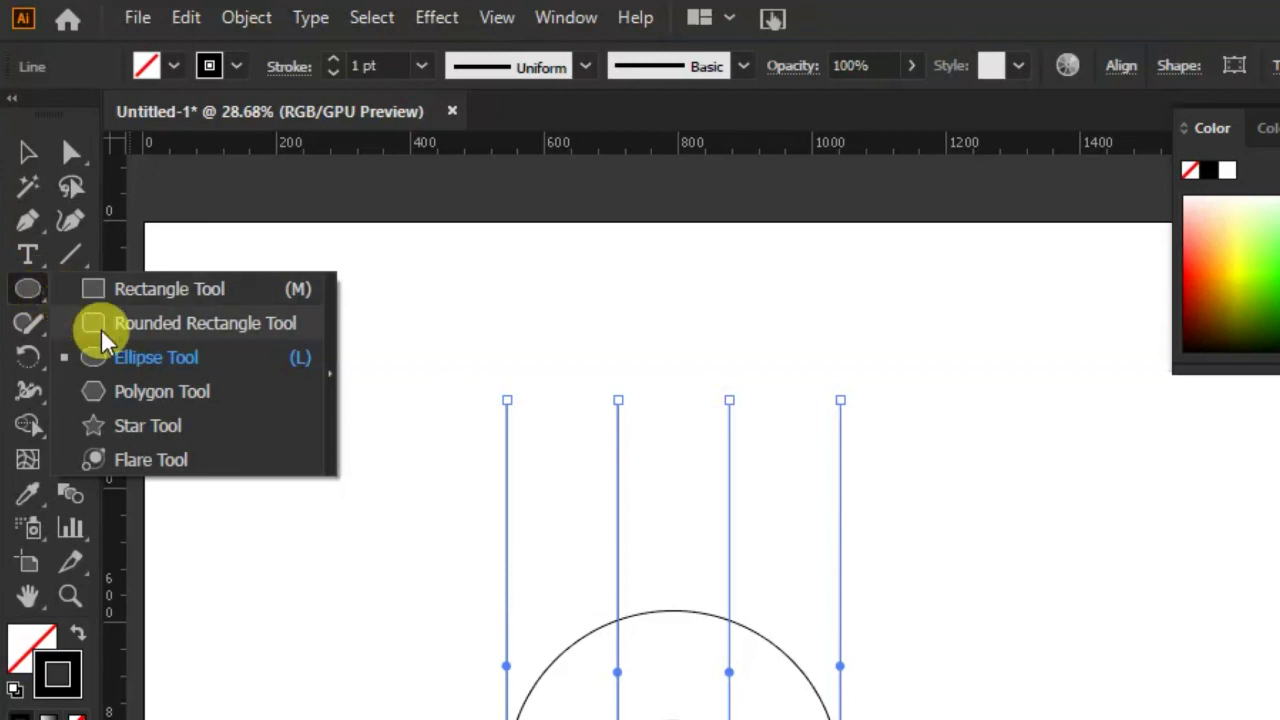
click(94, 290)
drag(316, 274, 521, 264)
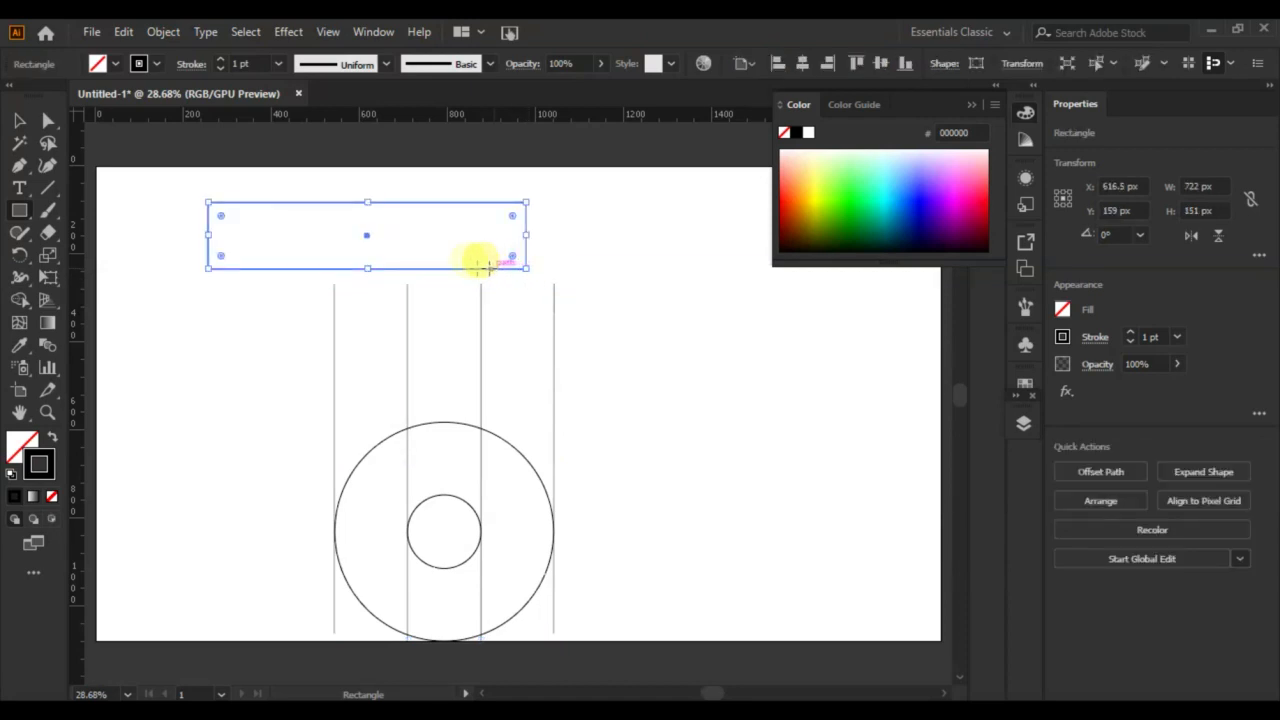
drag(366, 240, 366, 258)
drag(221, 240, 276, 252)
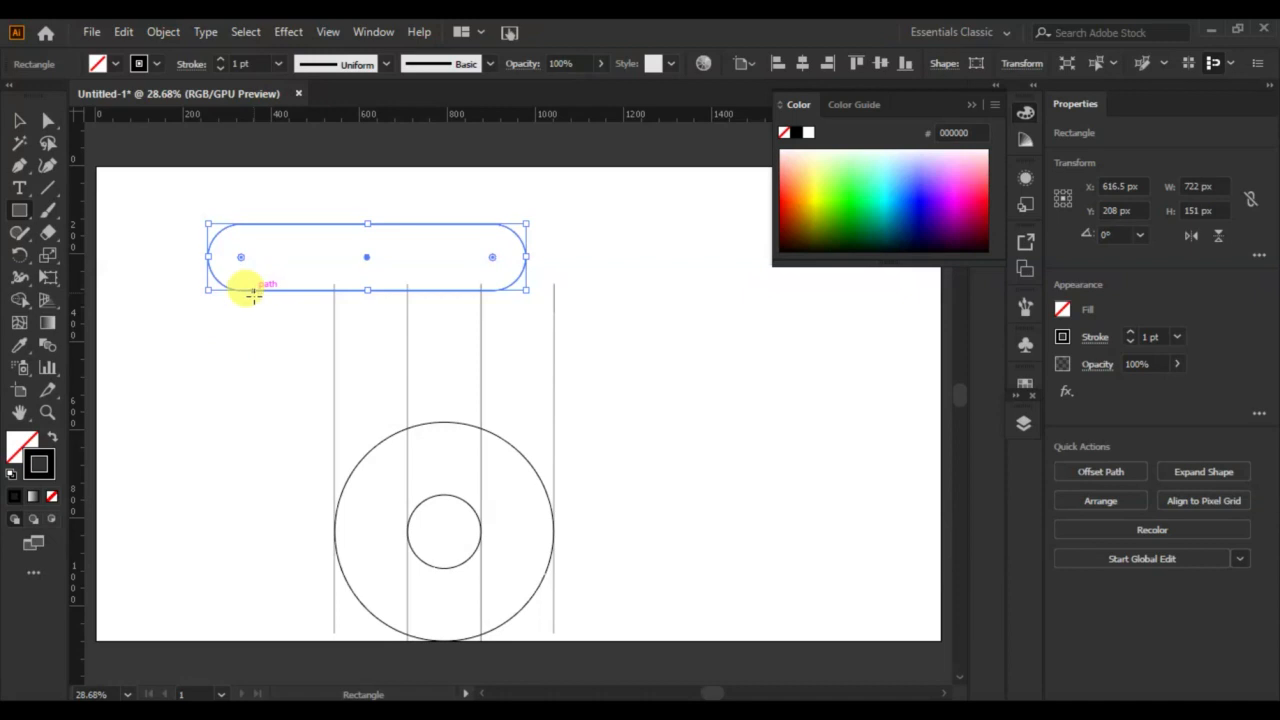
- Duplicate the rounded bar to about X 958.5, Y 334 px, crossing the upper part of the vertical lines
drag(369, 260, 514, 316)
click(19, 122)
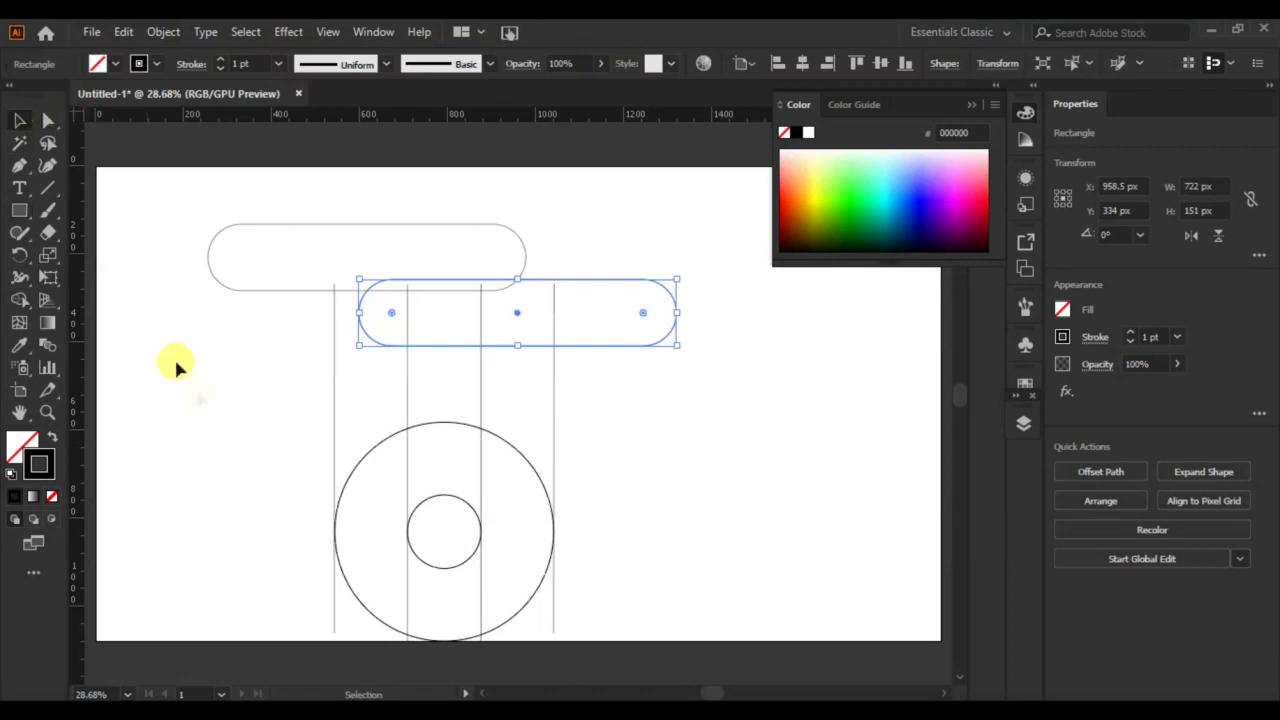
click(174, 366)
- Copy the small circle in place and enlarge the copy rightward until it touches the large circle's right side
click(452, 494)
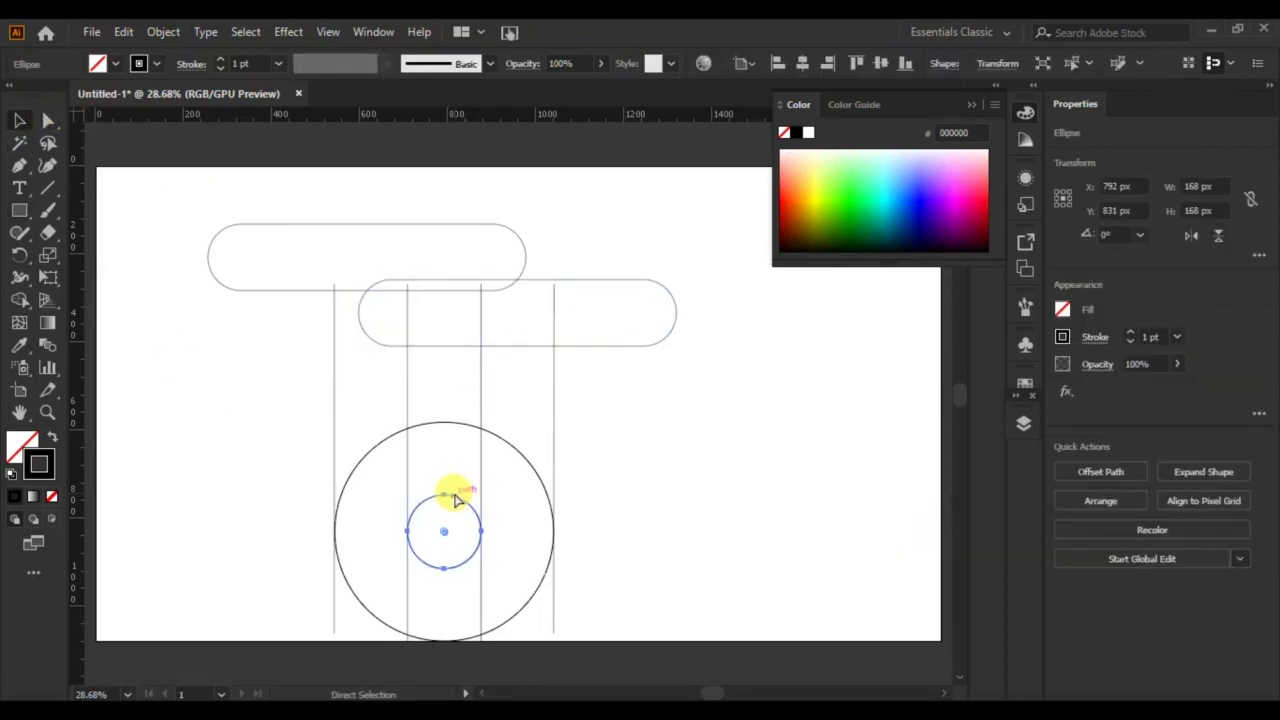
key(ctrl+c)
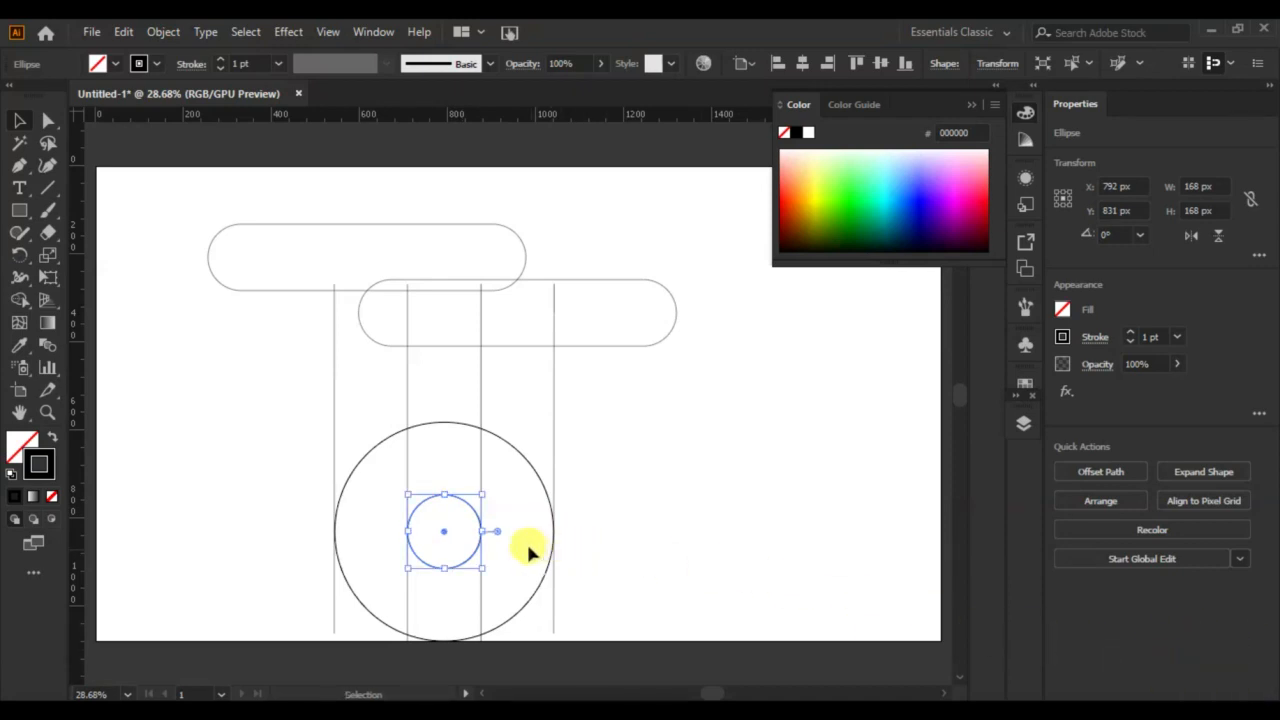
key(ctrl+f)
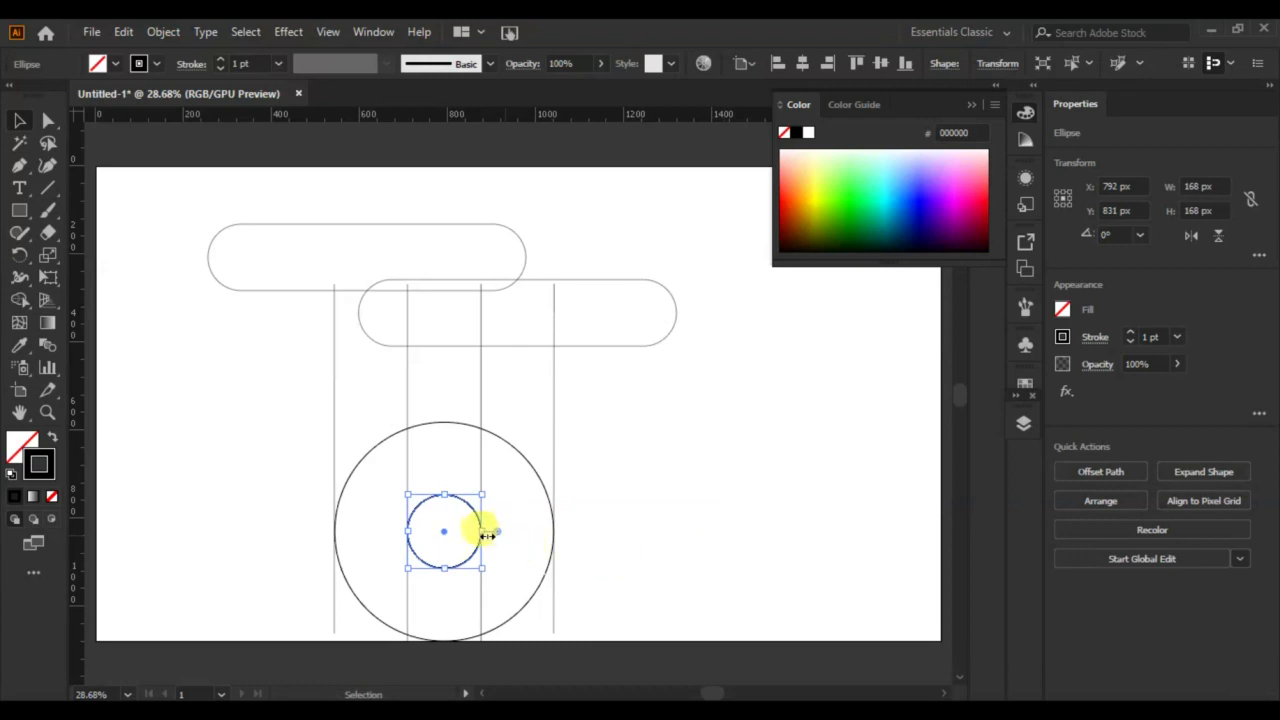
drag(486, 534, 552, 537)
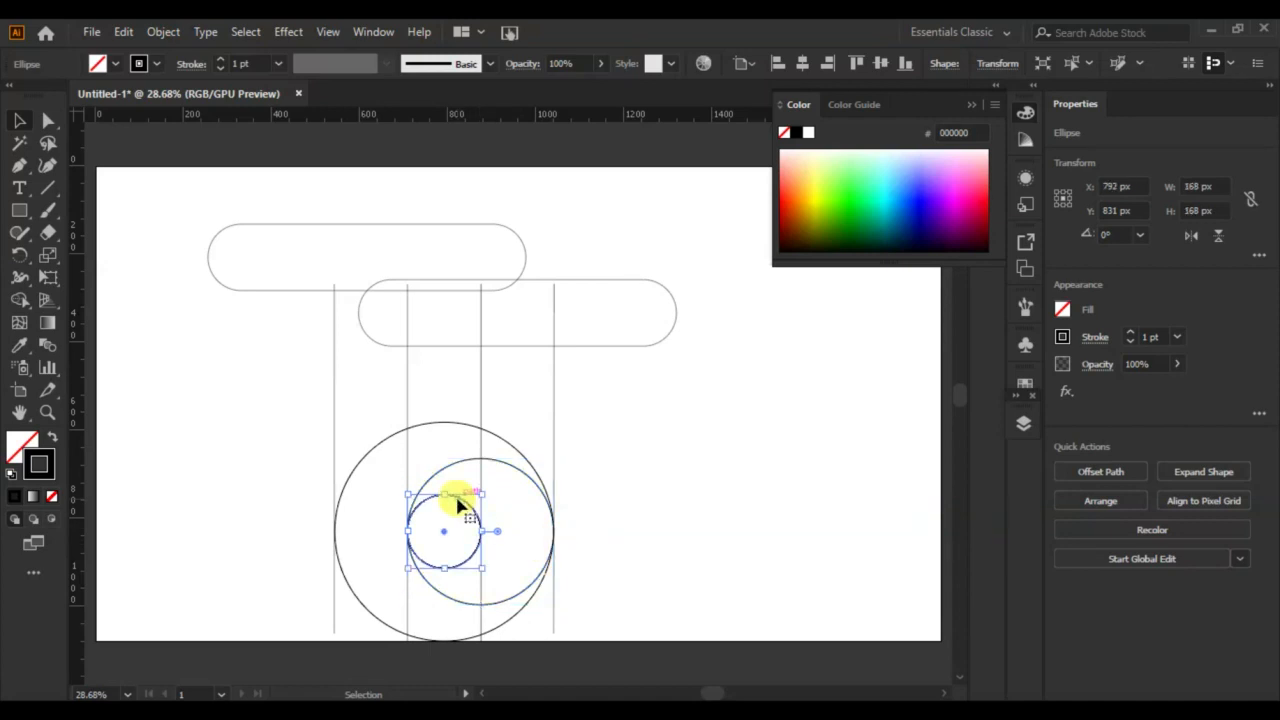
- Copy the small circle in place again and enlarge this copy leftward to about 333 px, touching the large circle's left side
key(ctrl+c)
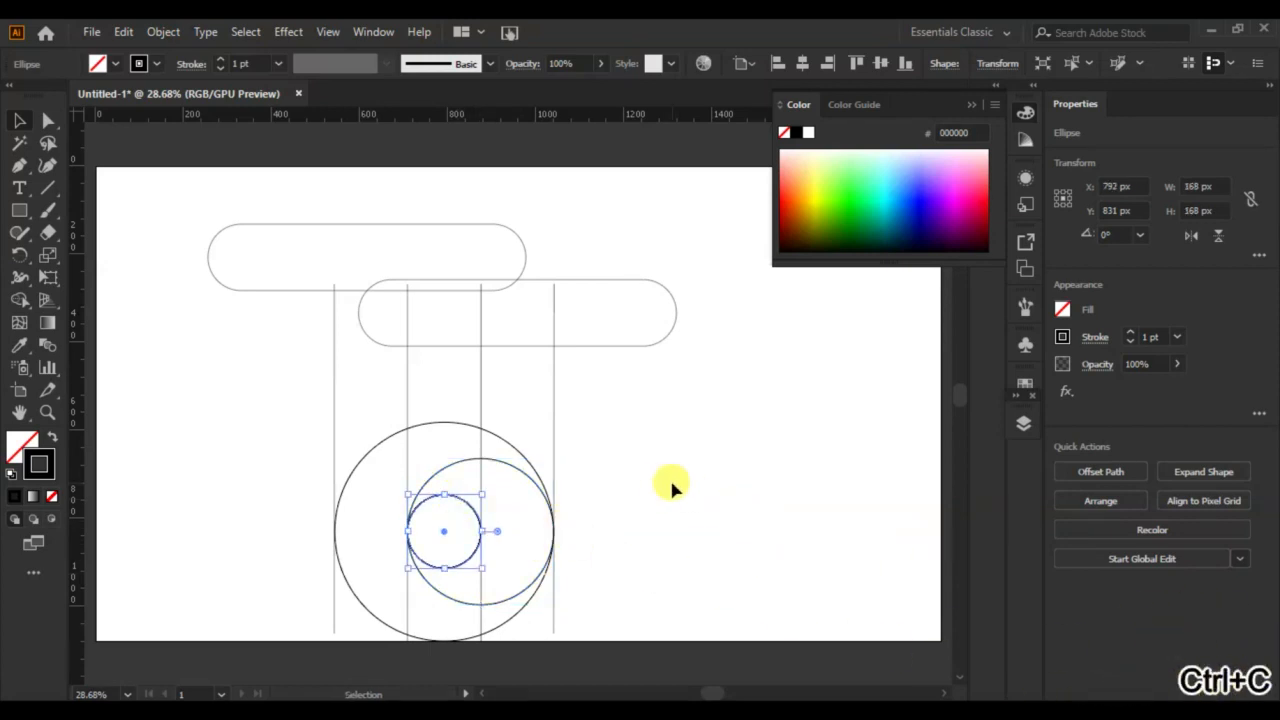
key(ctrl+f)
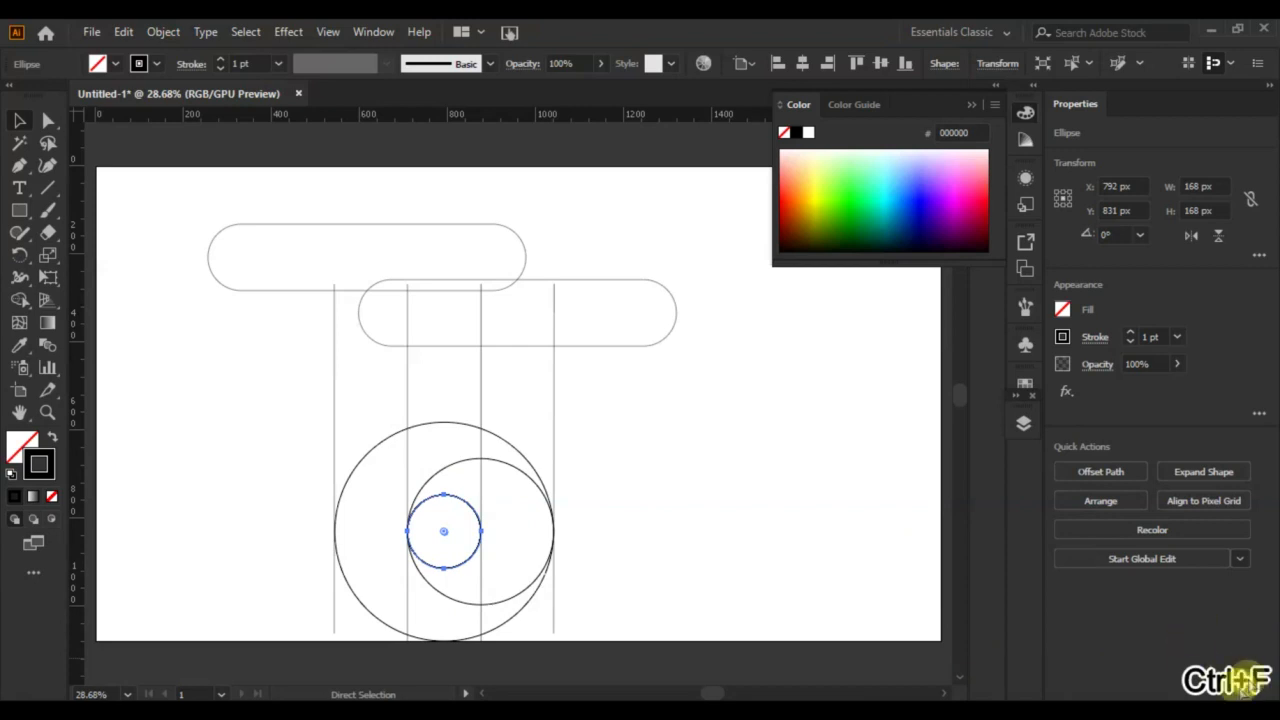
drag(415, 537, 333, 522)
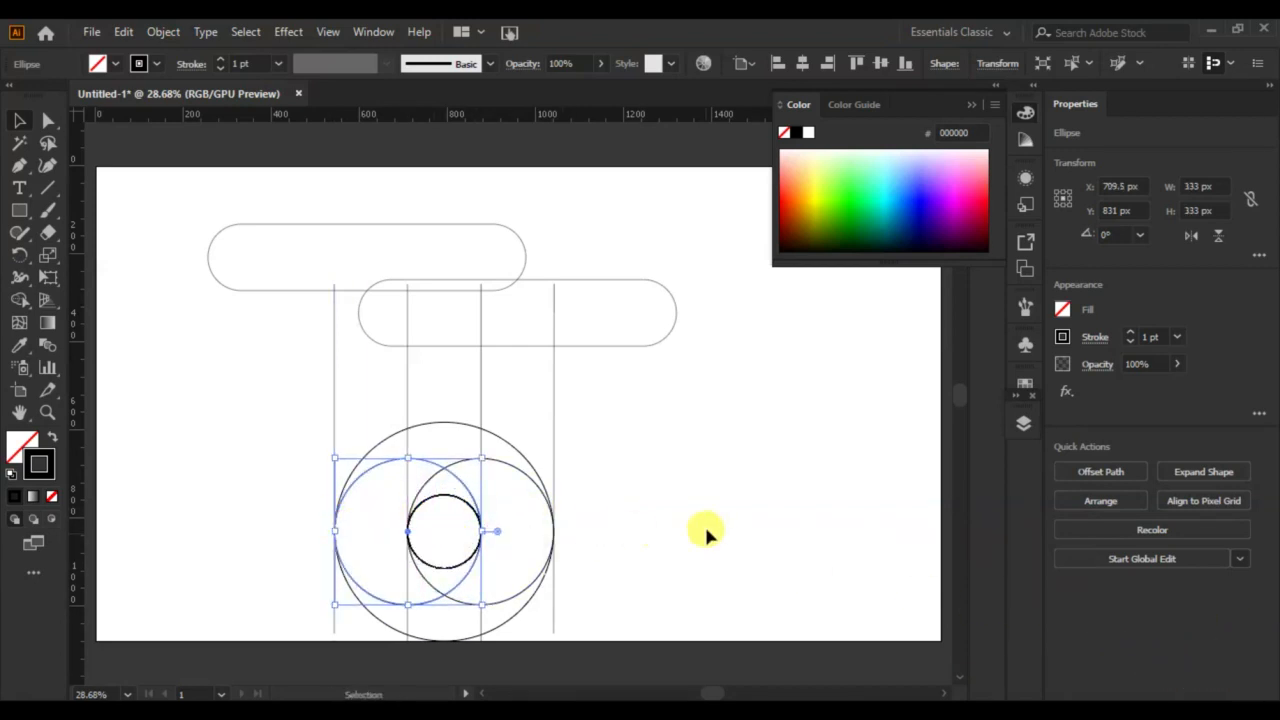
- Select all the artwork, activate the Shape Builder tool and set the fill to black
key(ctrl+a)
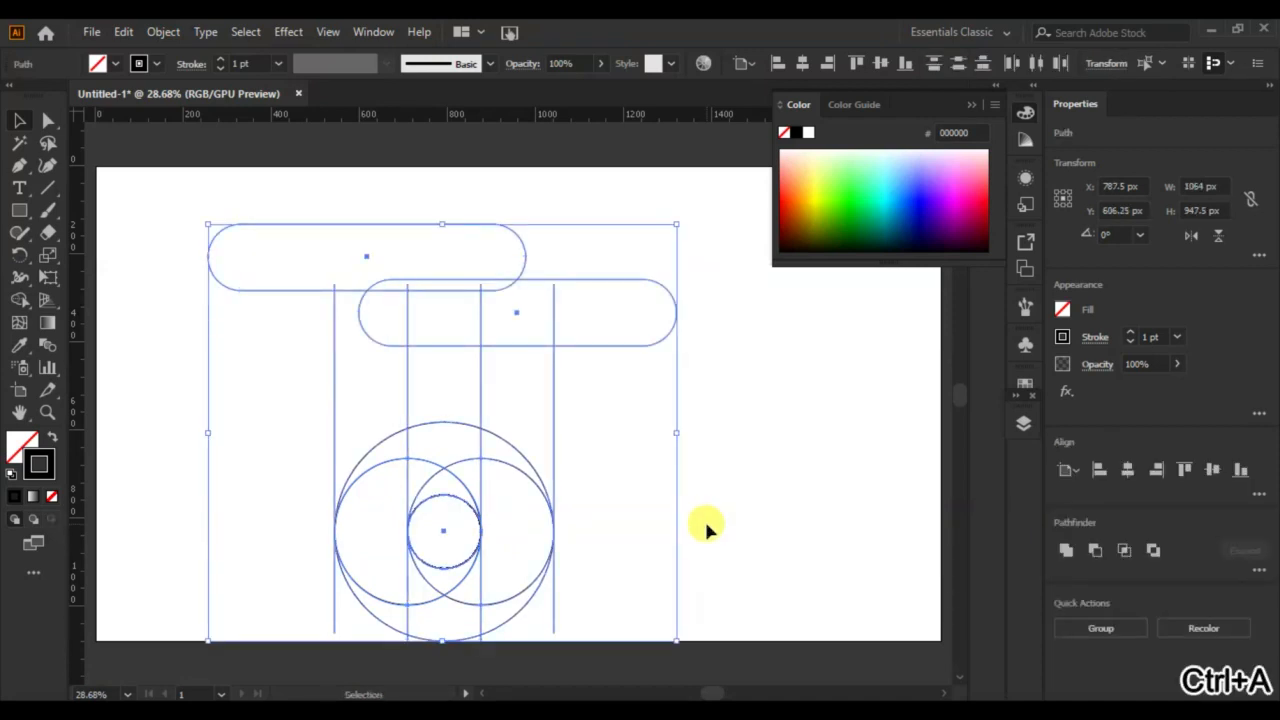
click(19, 298)
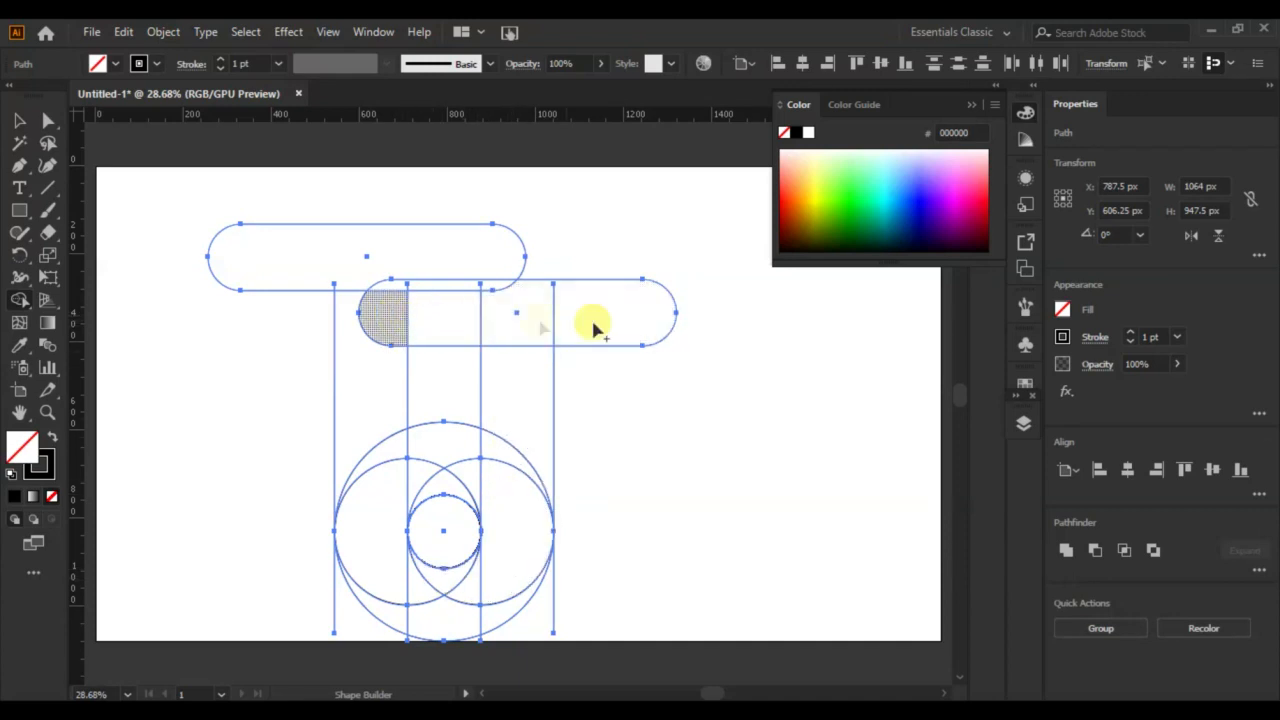
click(115, 63)
click(48, 99)
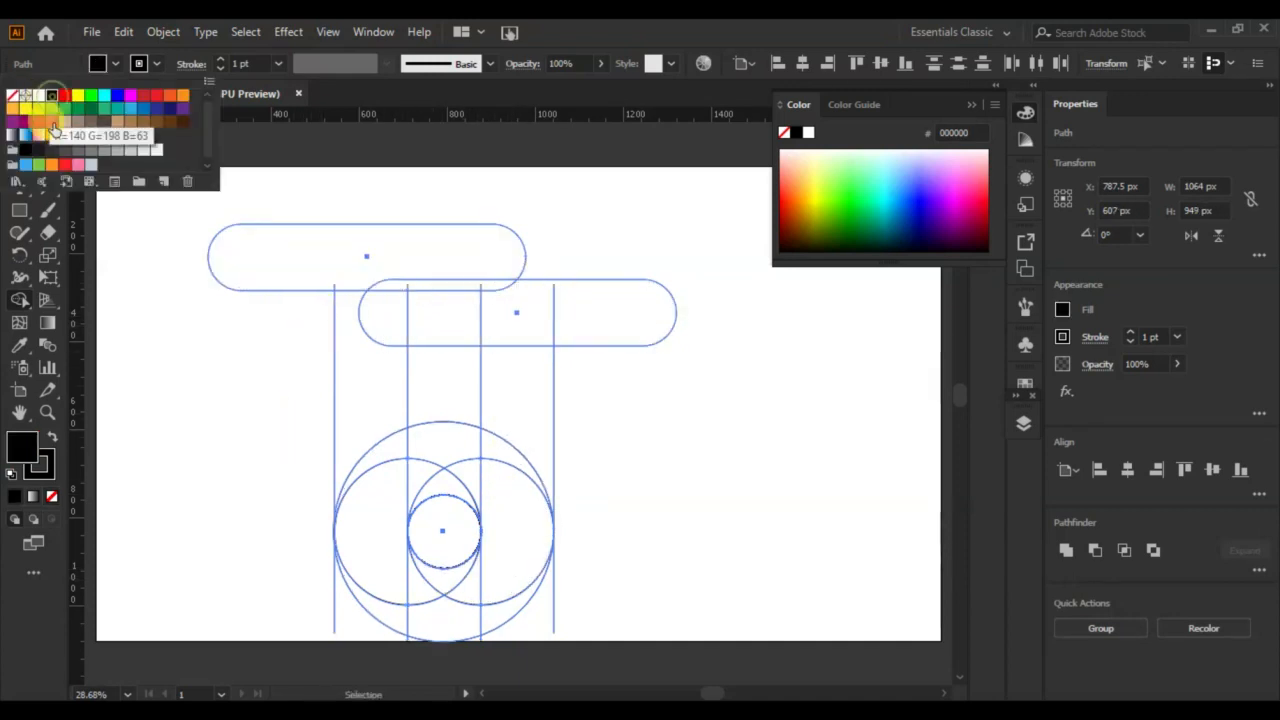
- Merge the upper-left bar, the left stem and the large circle's lower crescent into one black t shape
click(284, 270)
mouse_move(270, 257)
mouse_down()
mouse_move(344, 273)
mouse_move(373, 307)
mouse_move(386, 287)
mouse_move(368, 478)
mouse_up()
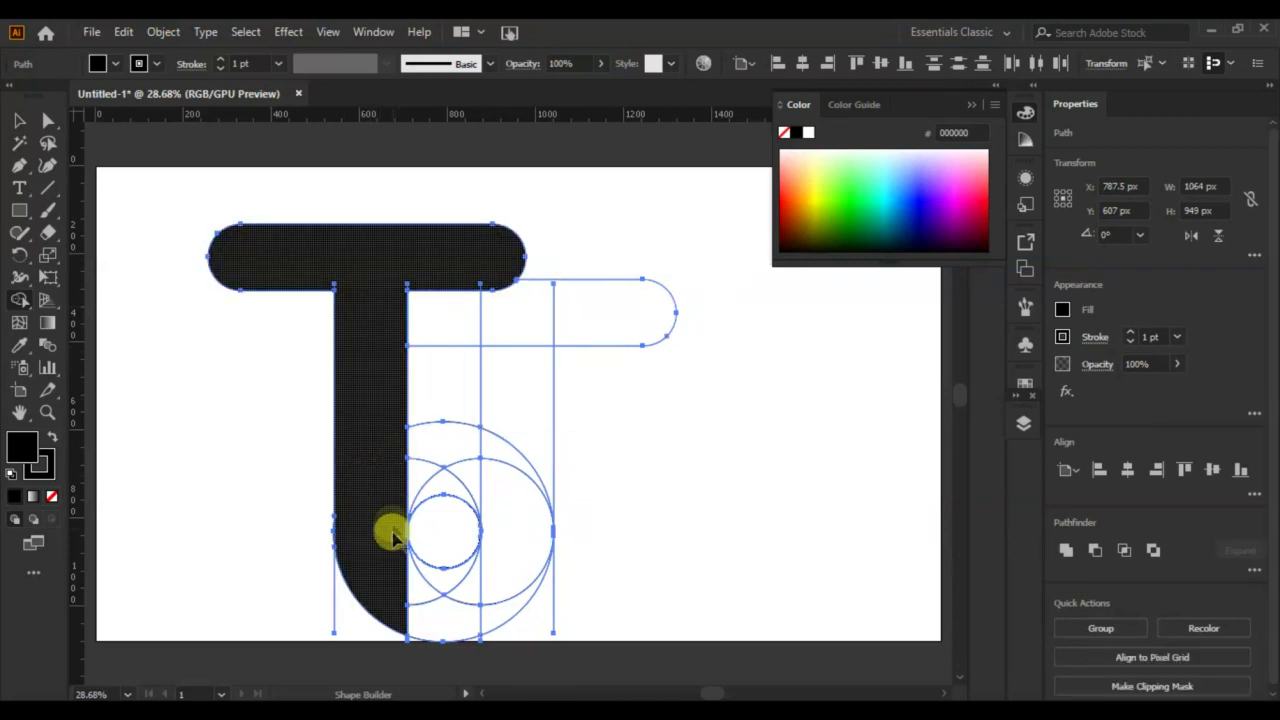
mouse_move(386, 553)
mouse_down()
mouse_move(424, 613)
mouse_move(486, 616)
mouse_up()
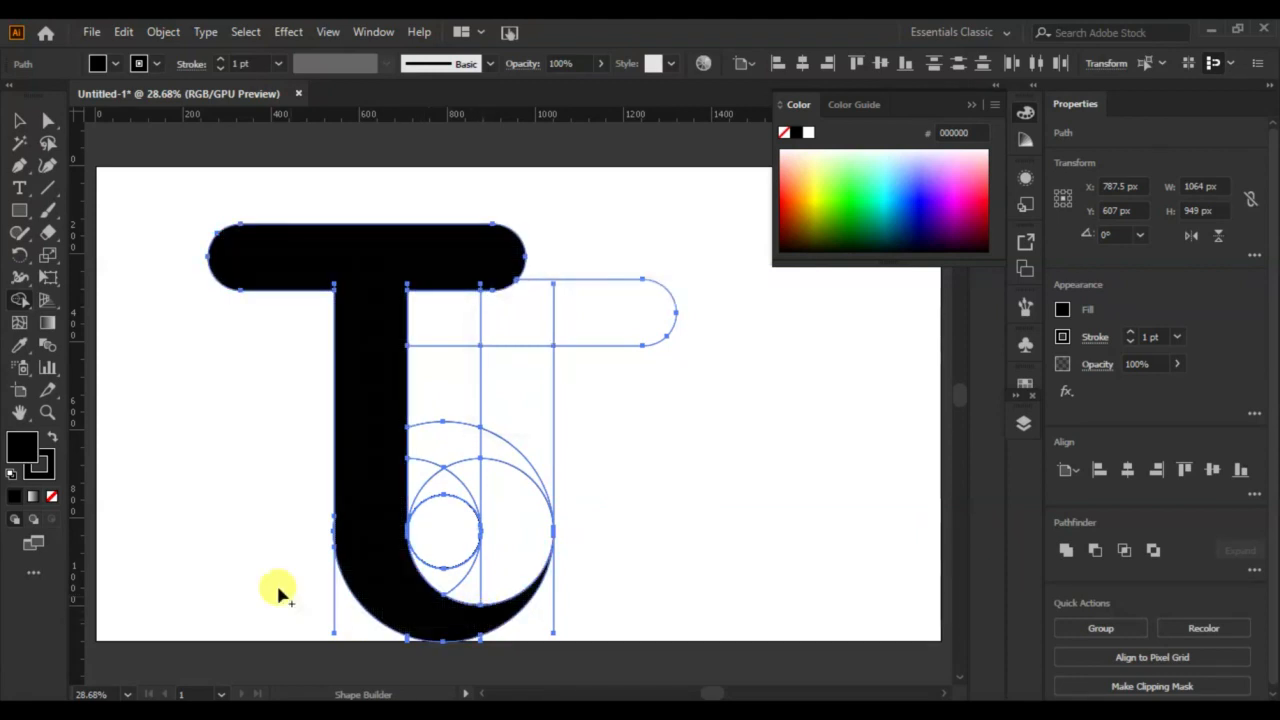
- Set the fill to light gray (CCCCCC) and merge the lower bar, right stem and inner bottom curve into one t shape with Shape Builder
key(v)
click(100, 63)
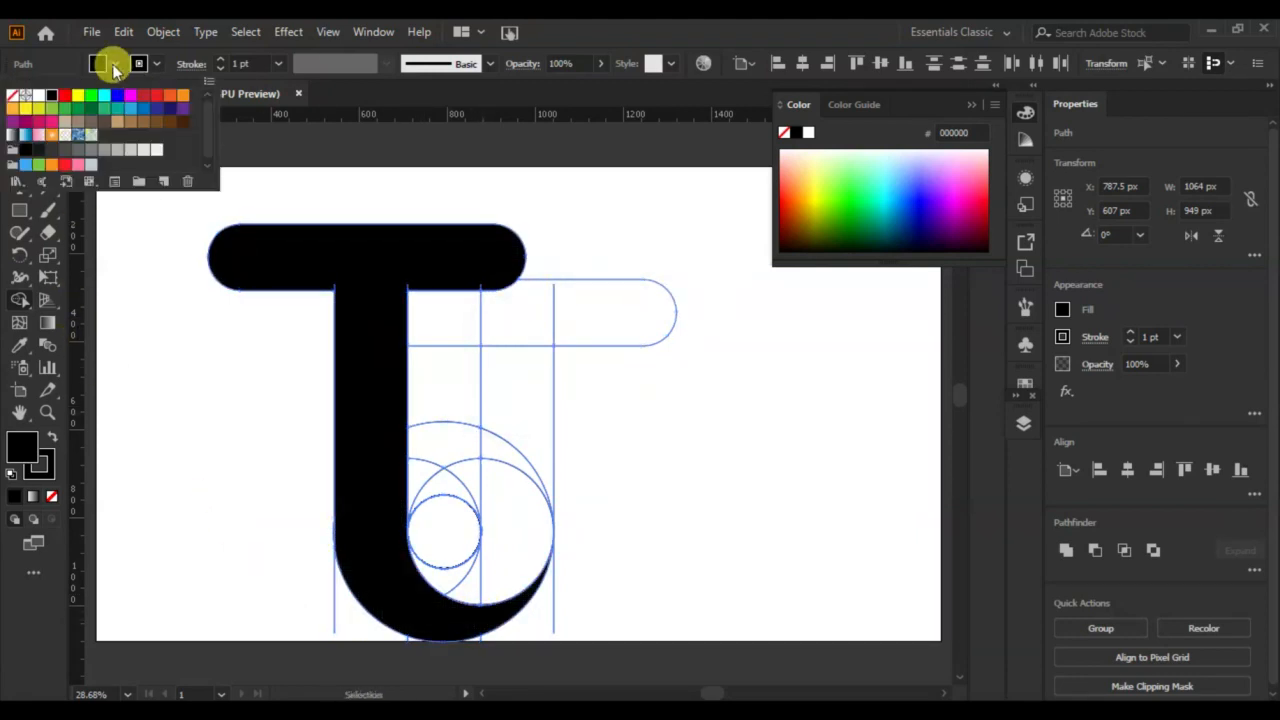
click(130, 149)
click(20, 277)
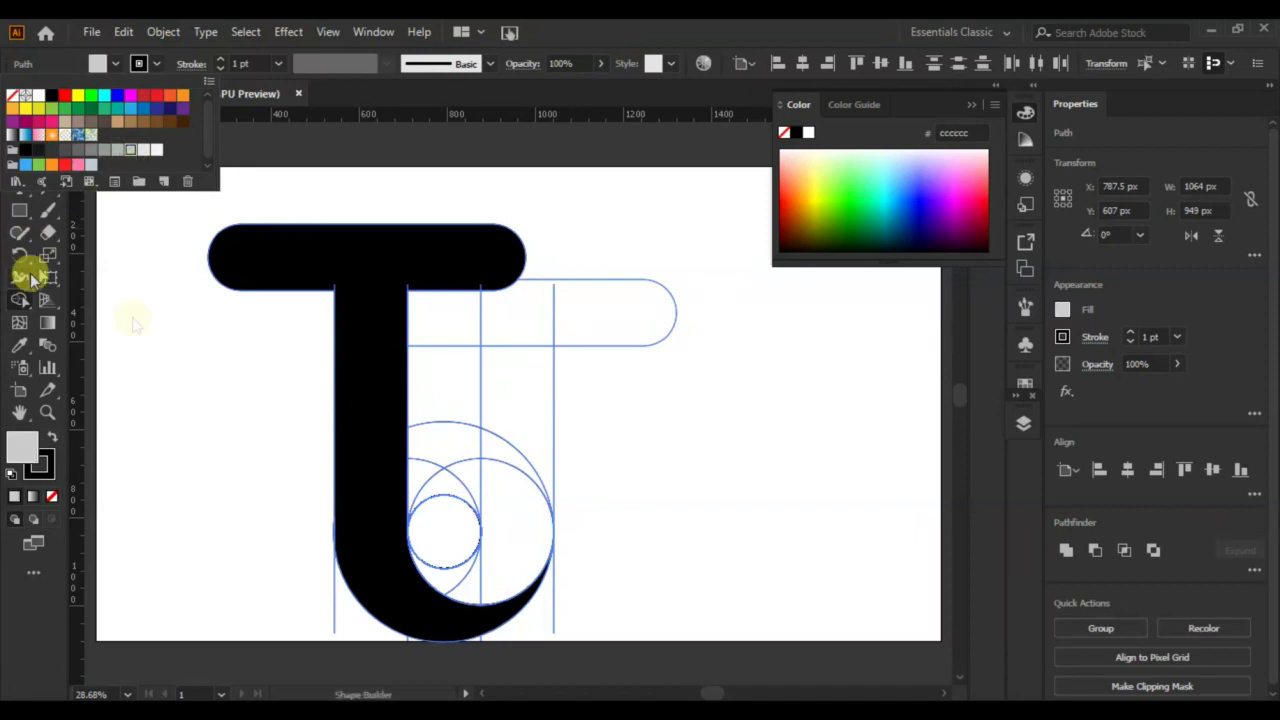
click(436, 318)
mouse_move(477, 317)
mouse_down()
mouse_move(535, 314)
mouse_move(509, 533)
mouse_move(453, 588)
mouse_up()
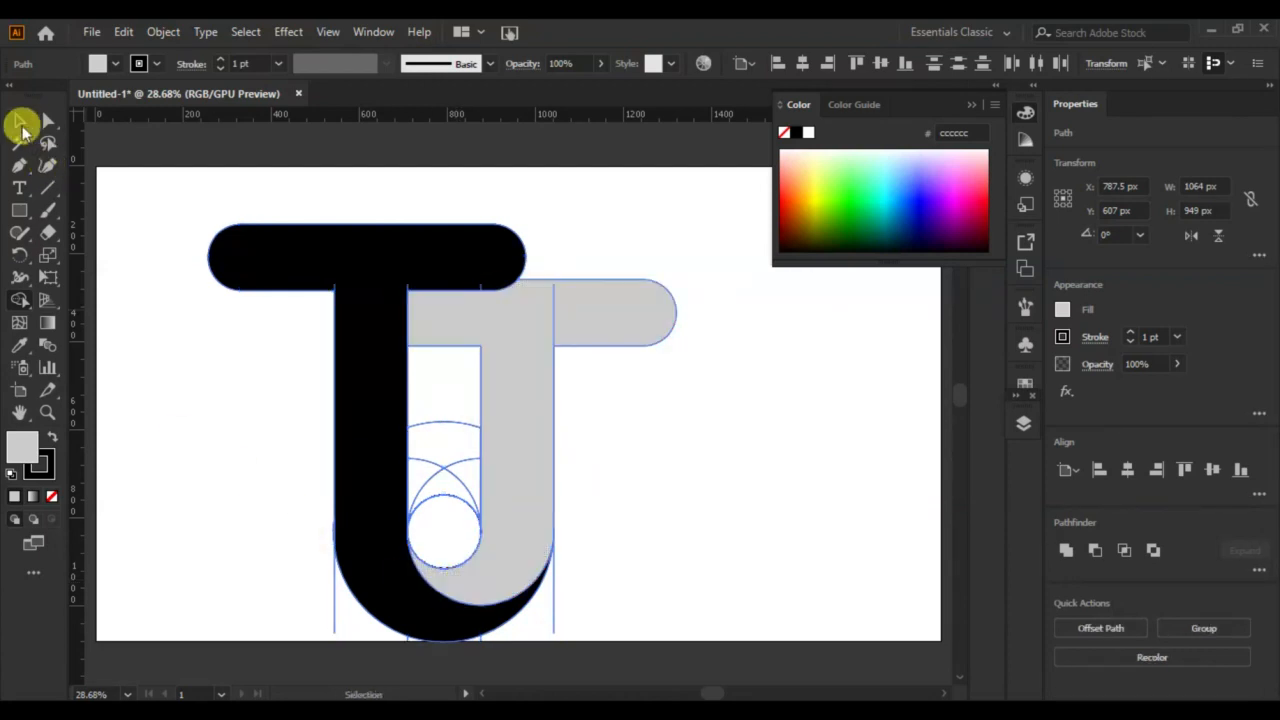
- Select all the leftover unfilled construction outlines with the Magic Wand tool and delete them
click(19, 120)
click(175, 379)
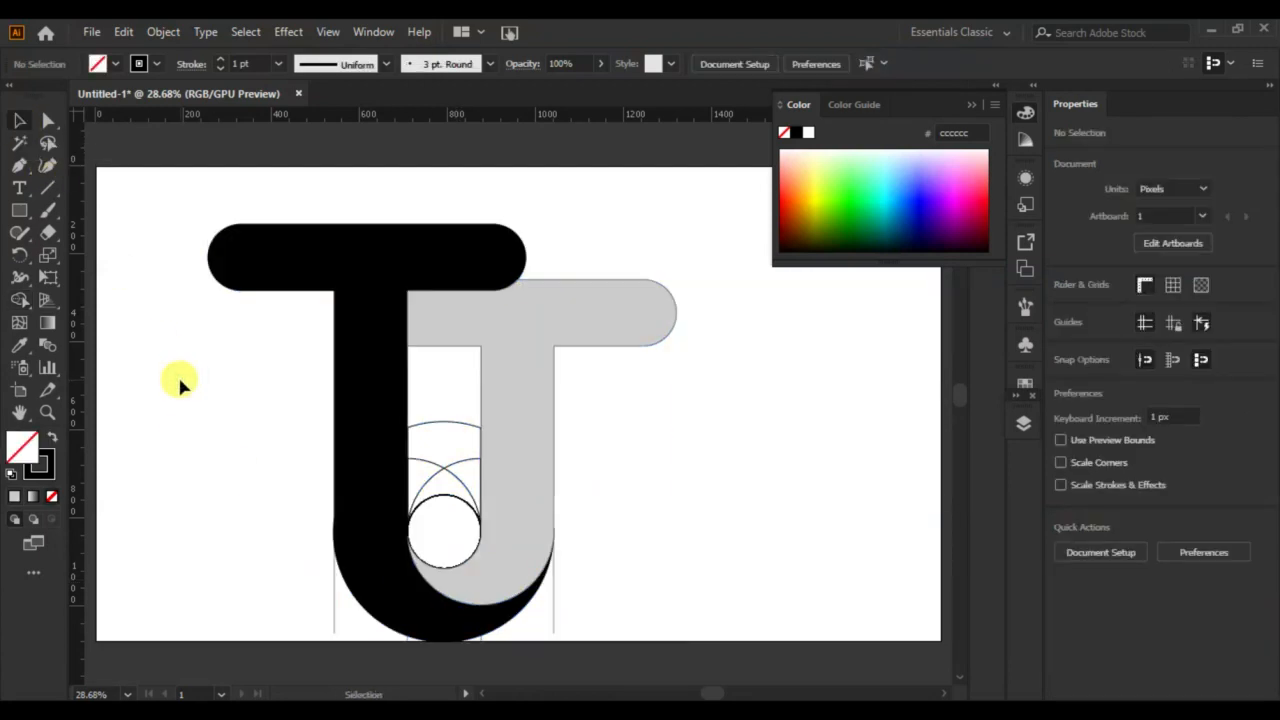
click(19, 148)
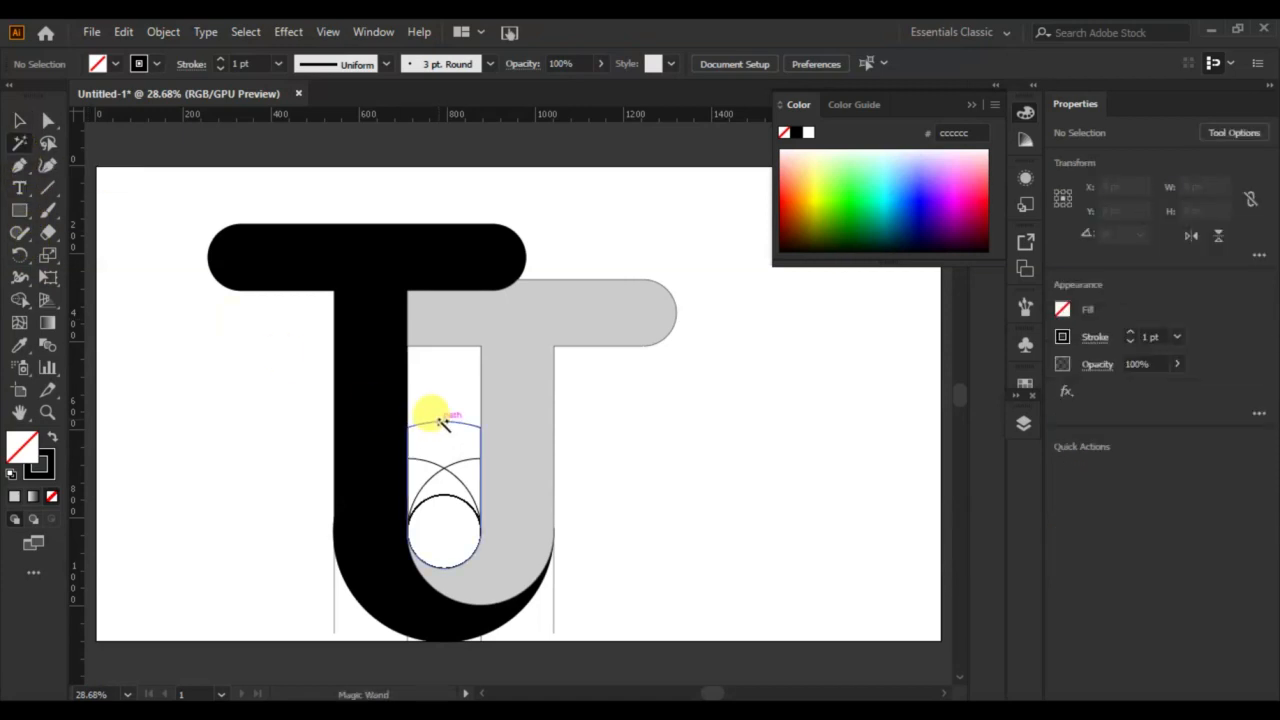
click(442, 421)
click(441, 409)
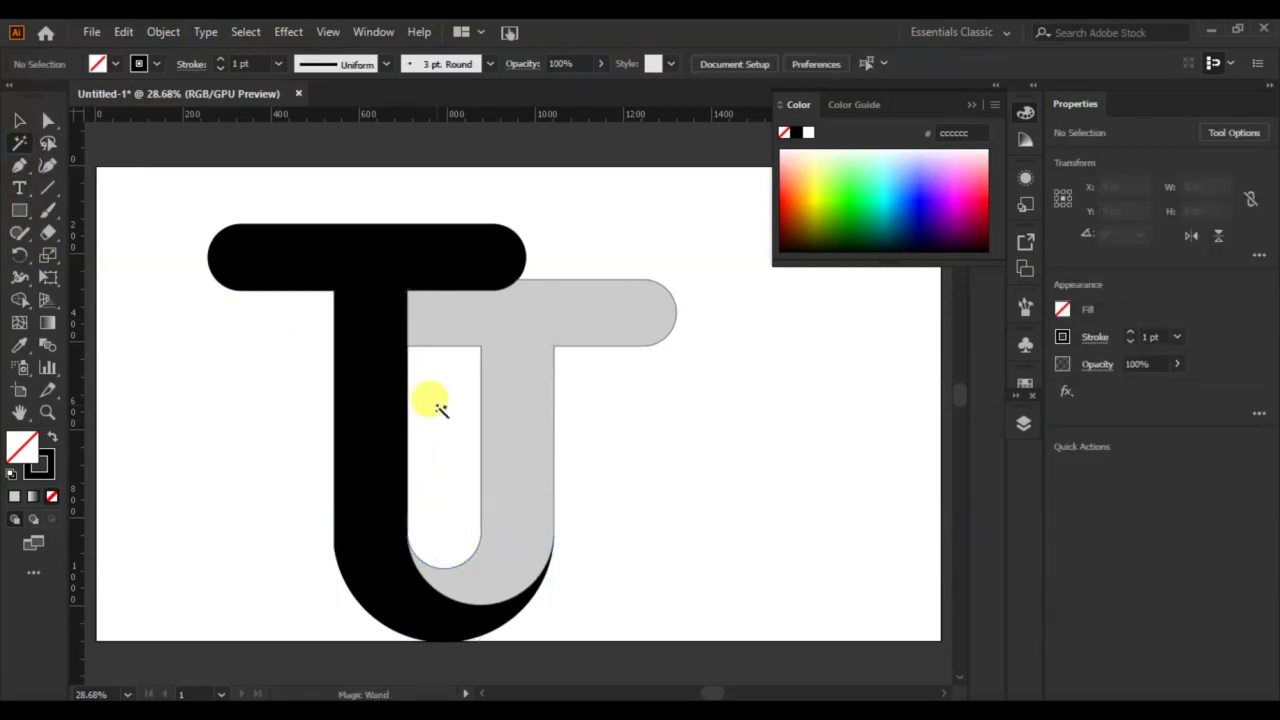
- Remove the stroke from both letter shapes and select the black t shape on its own
key(v)
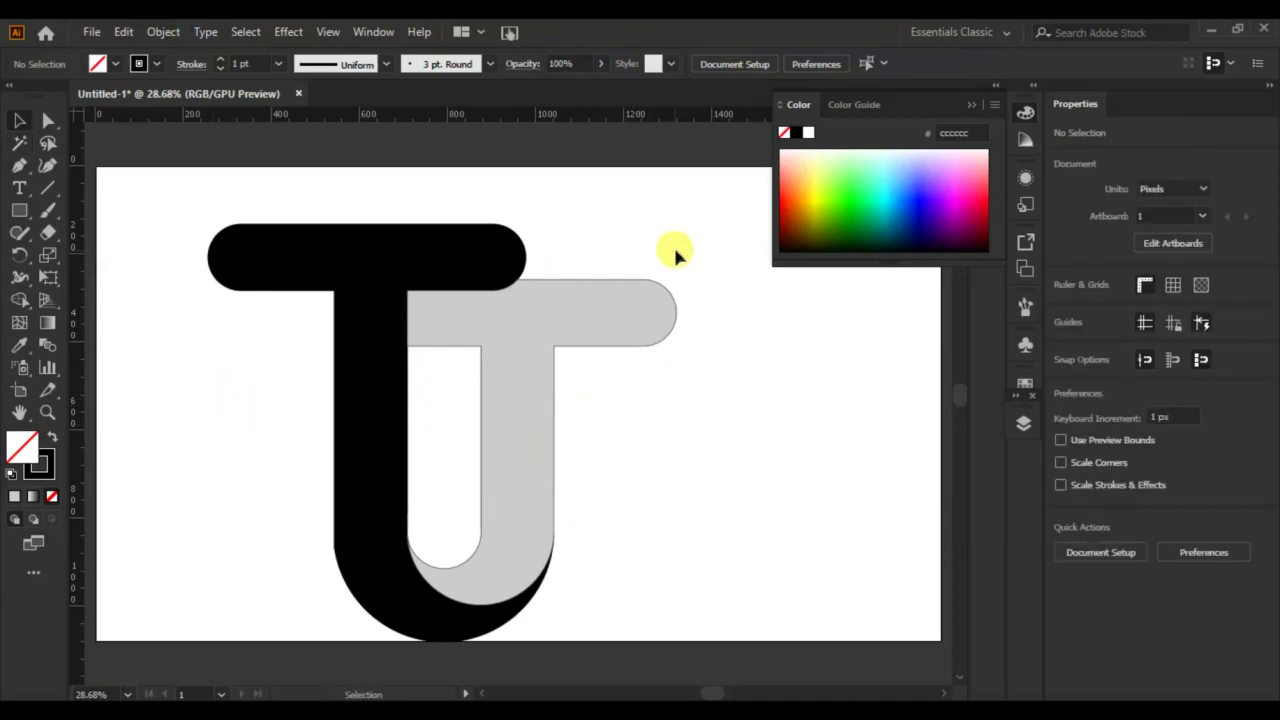
drag(679, 216, 202, 516)
click(52, 496)
click(670, 500)
key(ctrl+plus)
key(ctrl+plus)
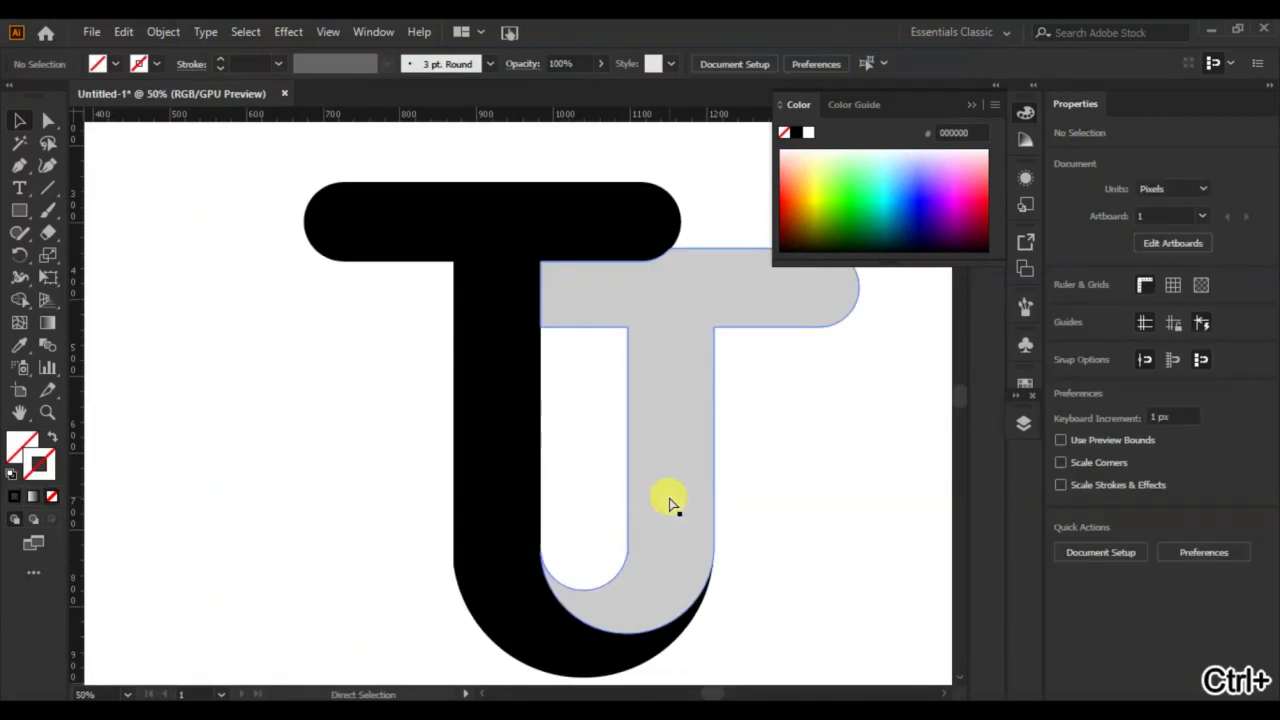
click(483, 388)
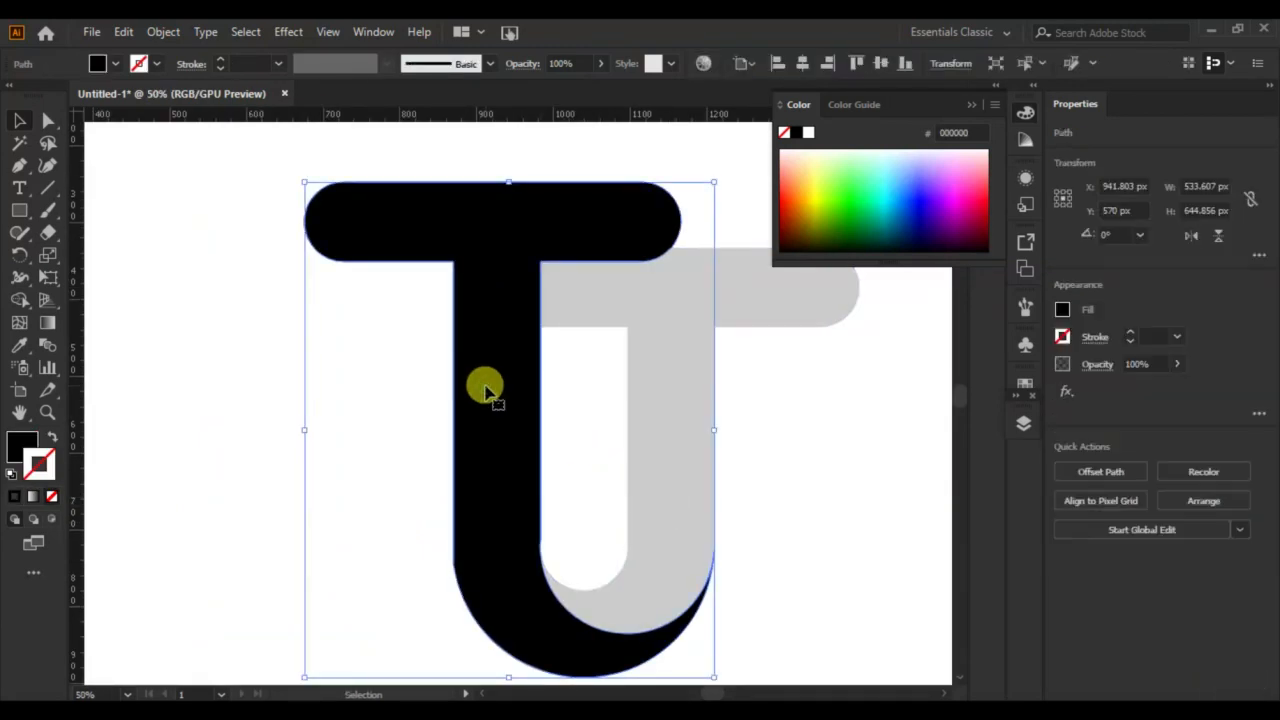
click(971, 106)
click(987, 137)
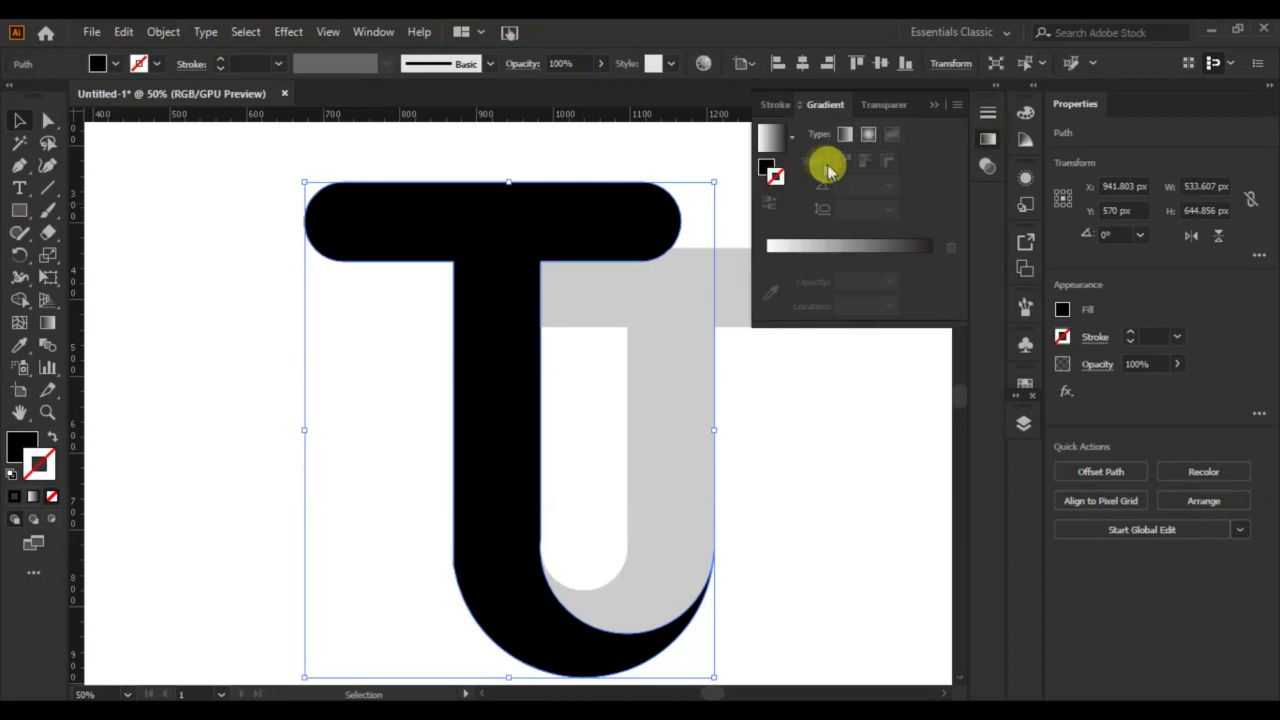
click(769, 138)
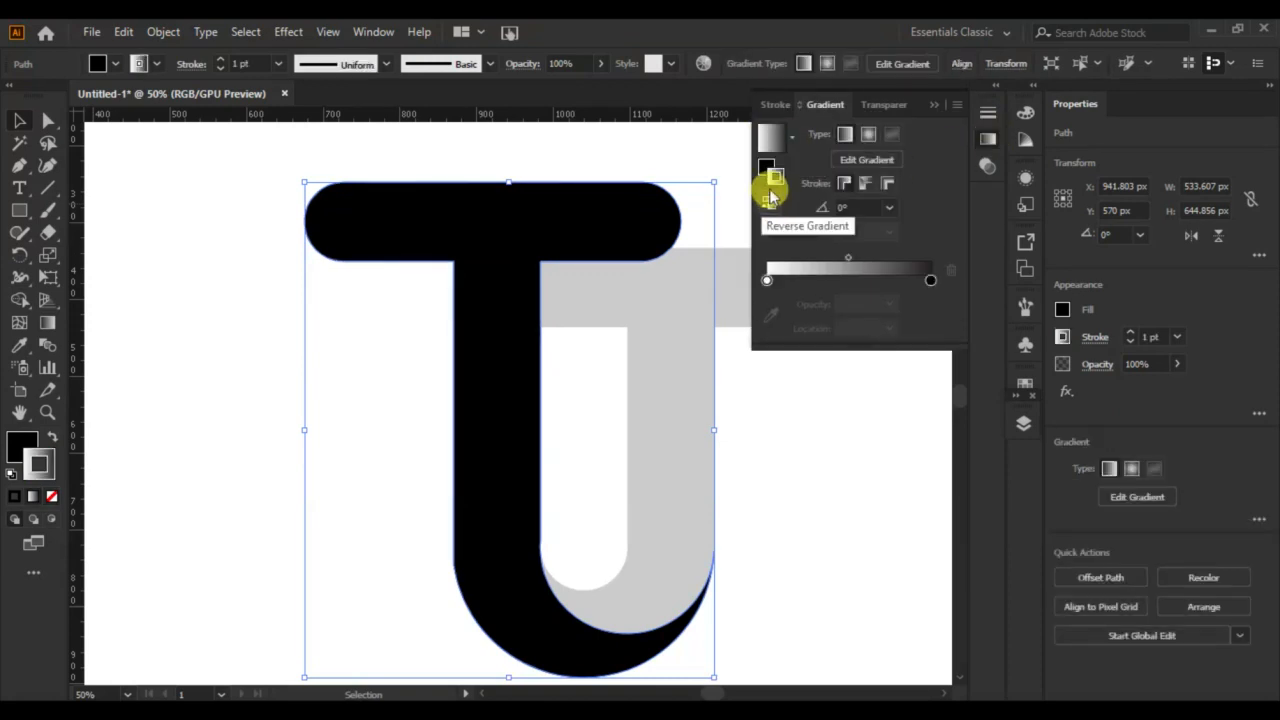
click(50, 497)
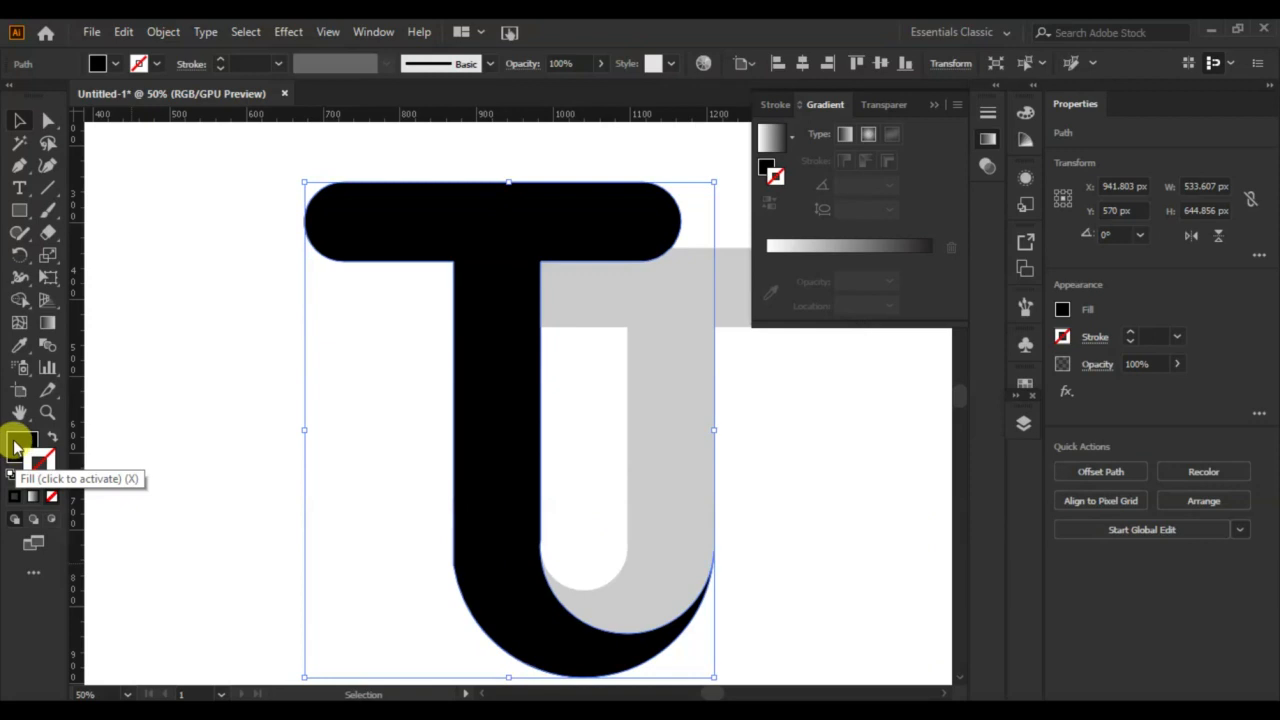
- Apply a white-to-black linear gradient to the fill of the black t shape
click(16, 436)
click(971, 106)
click(987, 137)
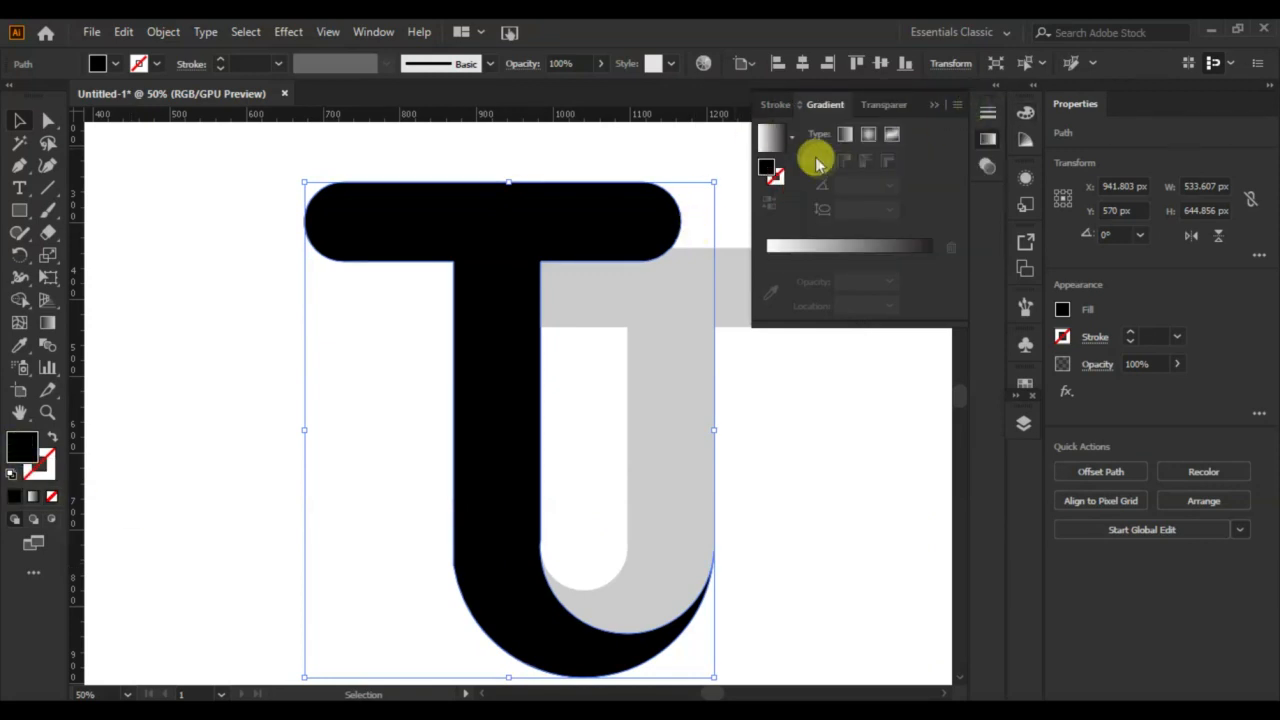
click(769, 136)
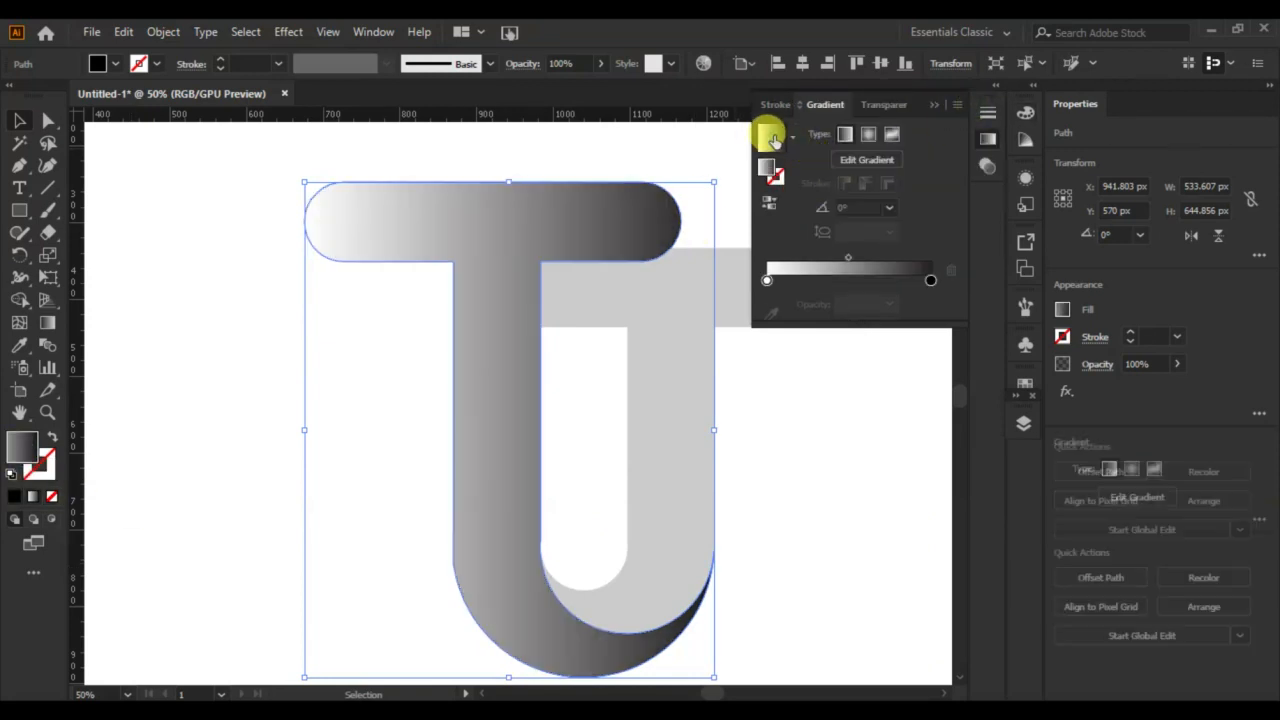
- Recolor the gradient's start stop to bright red and its end stop to dark maroon, 58272d
click(767, 283)
double_click(767, 283)
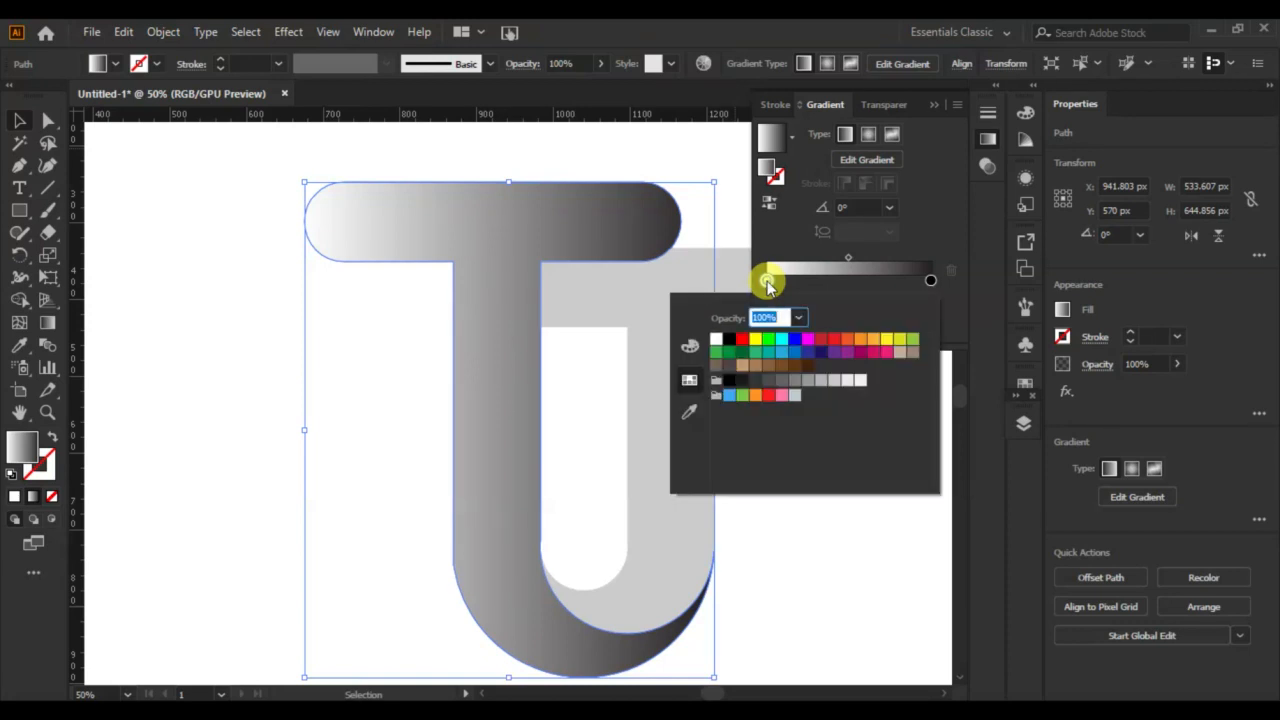
click(819, 342)
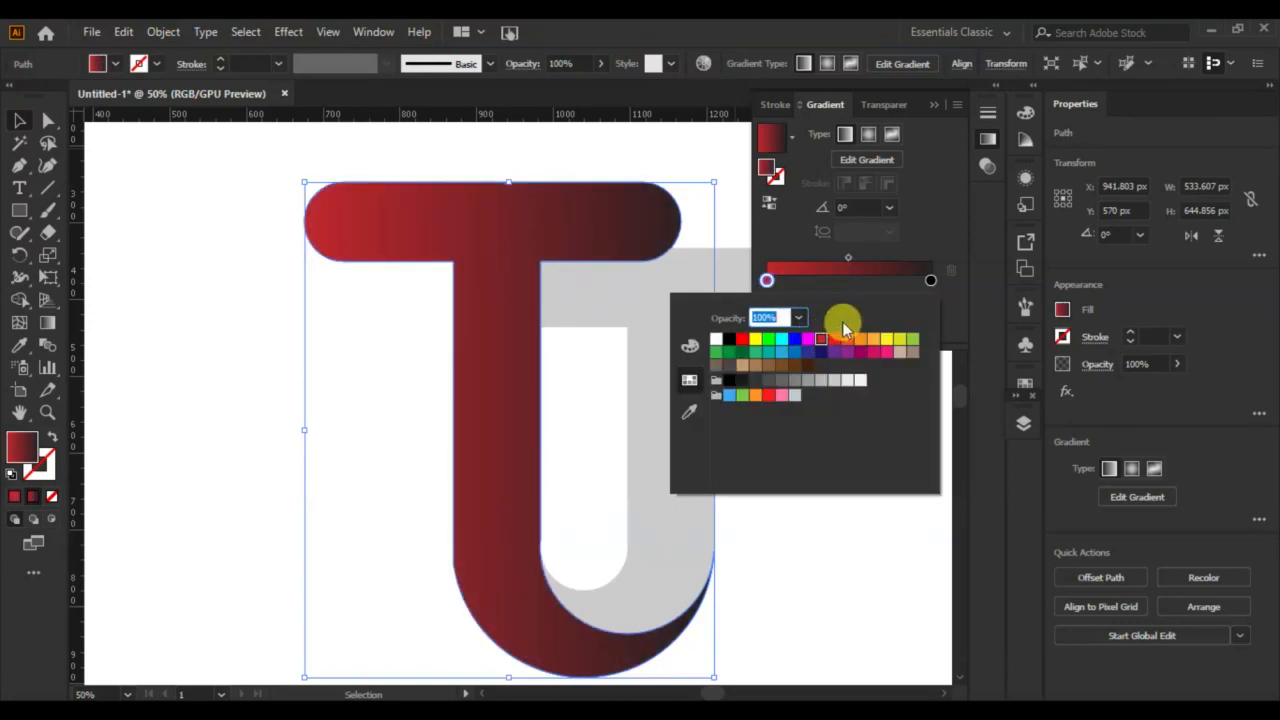
click(741, 345)
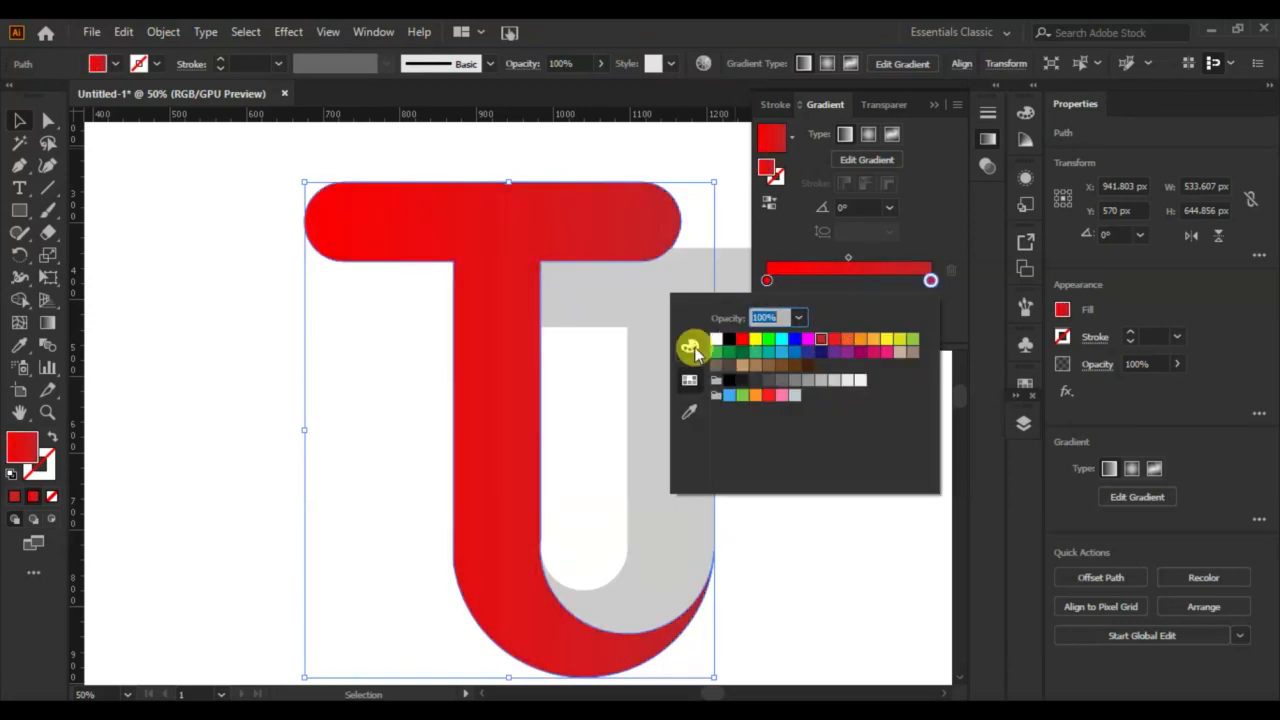
click(690, 347)
drag(845, 351, 817, 358)
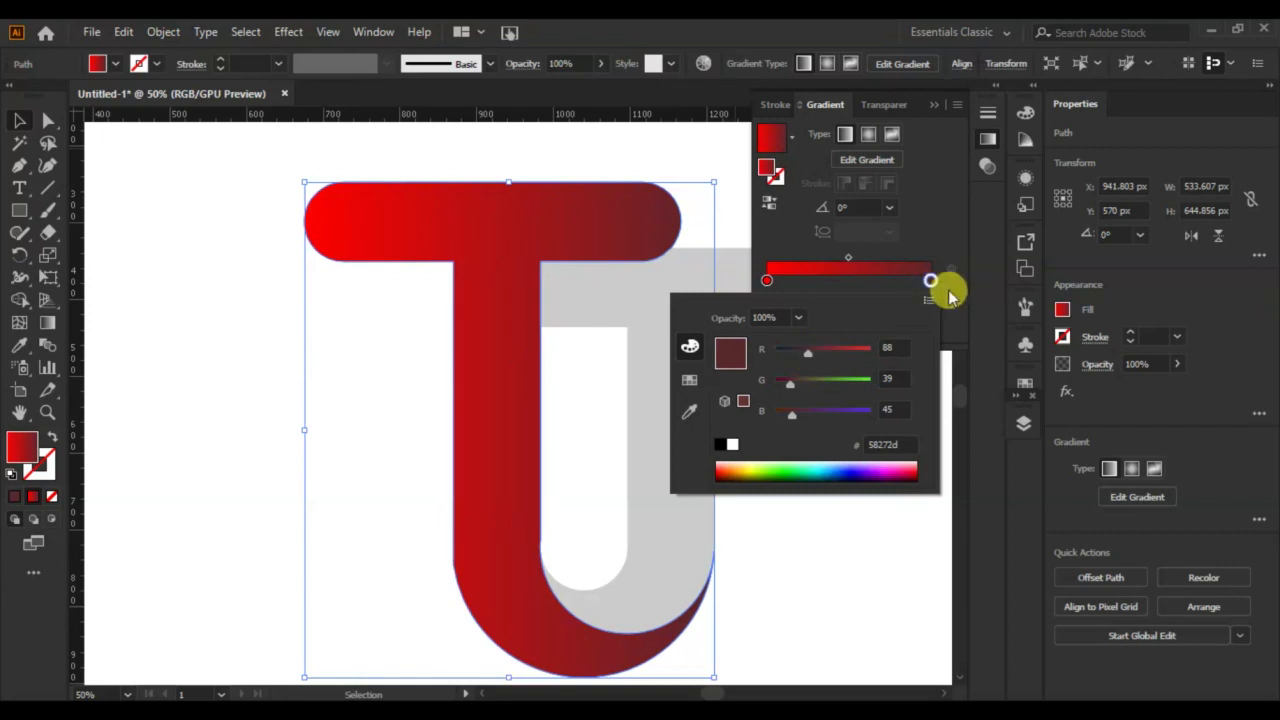
click(140, 358)
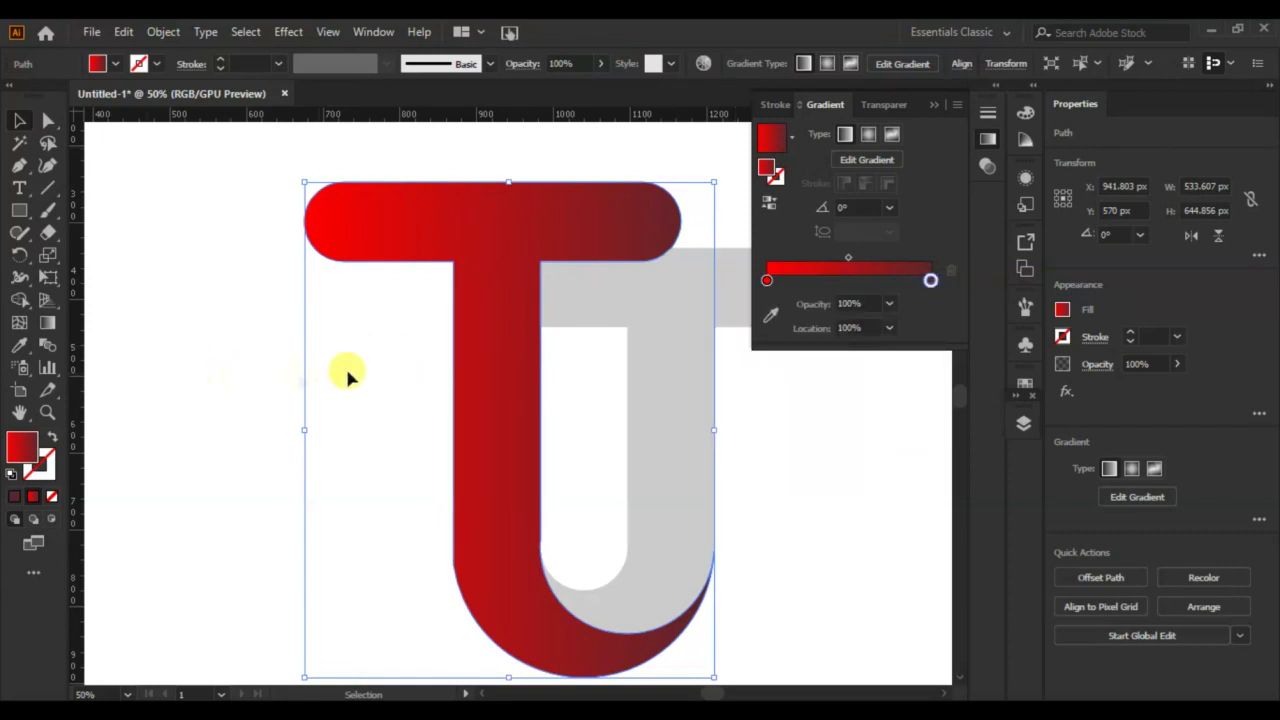
- Redirect the red gradient with the Gradient tool from above the crossbar down to the bottom curve, at about -83.5°
click(47, 323)
drag(502, 161, 544, 664)
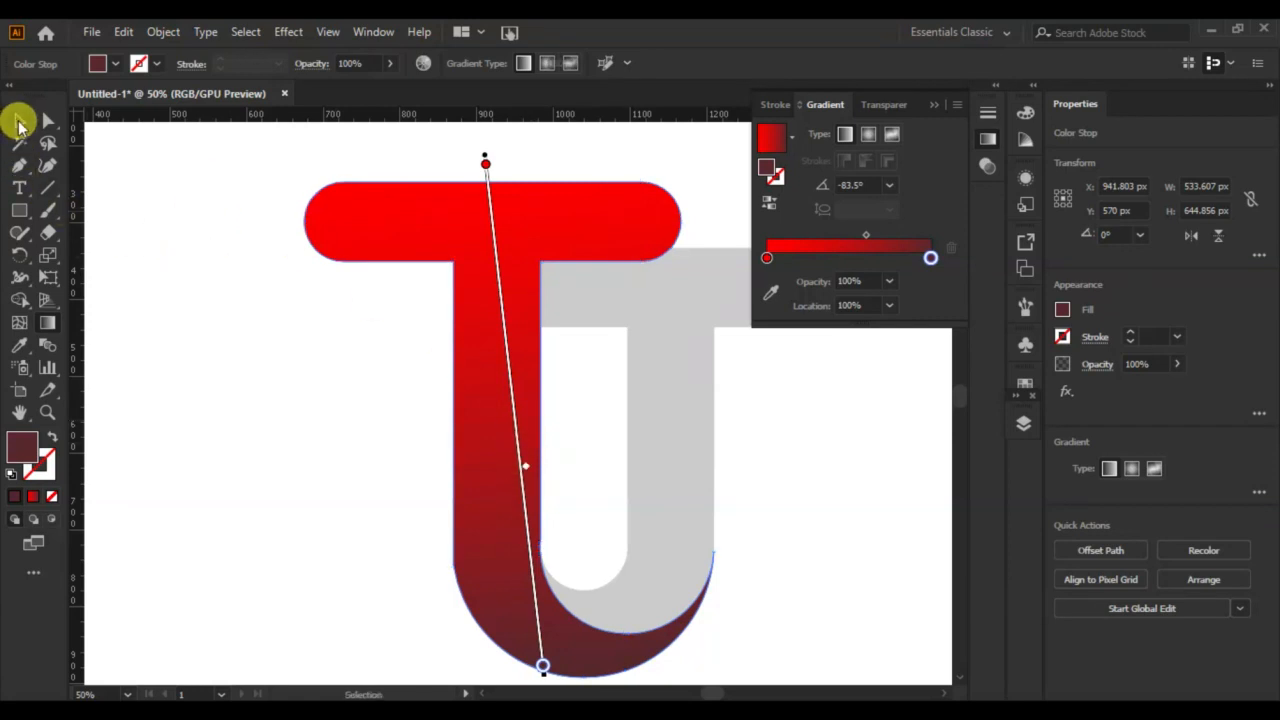
click(19, 120)
click(186, 354)
- Apply a linear gradient to the gray t shape, running from its bottom curve up to its bar at about 78°
click(657, 414)
key(g)
drag(588, 636, 663, 240)
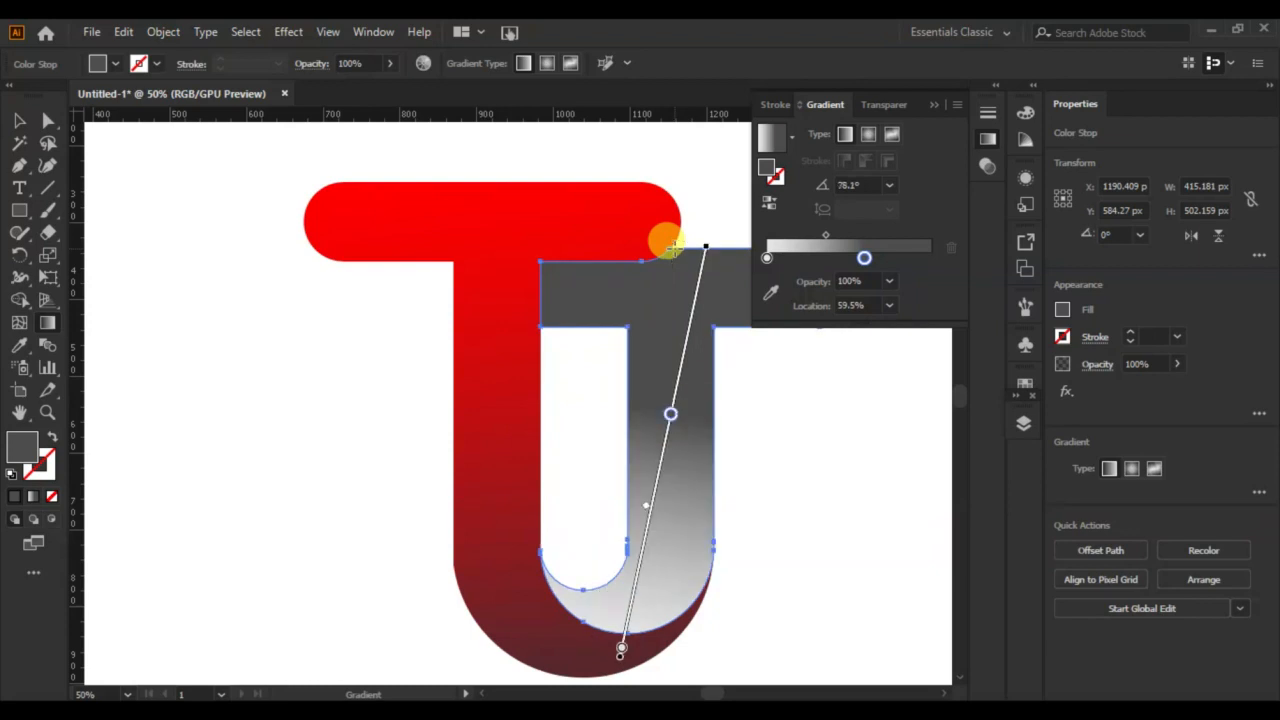
- Move the gray gradient's dark stop to the bar end, its light stop to about 2.6%, and its midpoint toward the bar
drag(670, 416, 694, 223)
drag(621, 644, 623, 637)
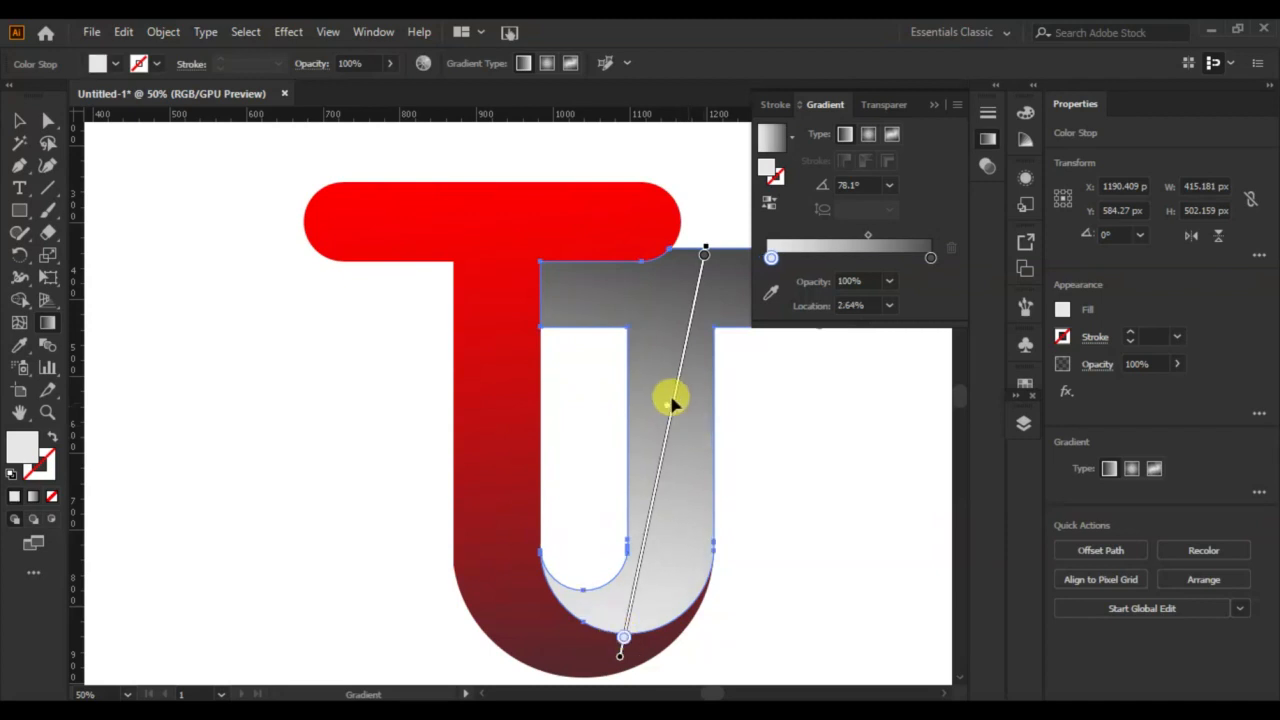
mouse_move(672, 398)
mouse_down()
mouse_move(671, 338)
mouse_move(679, 346)
mouse_up()
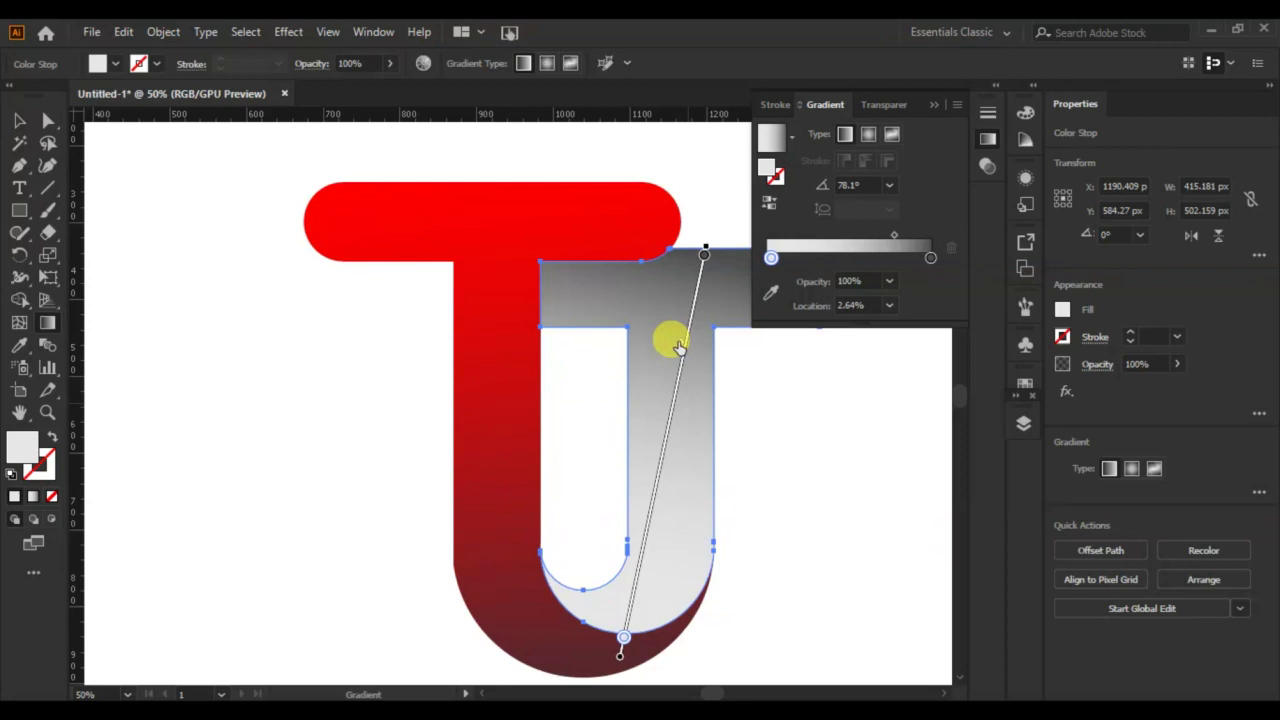
click(930, 104)
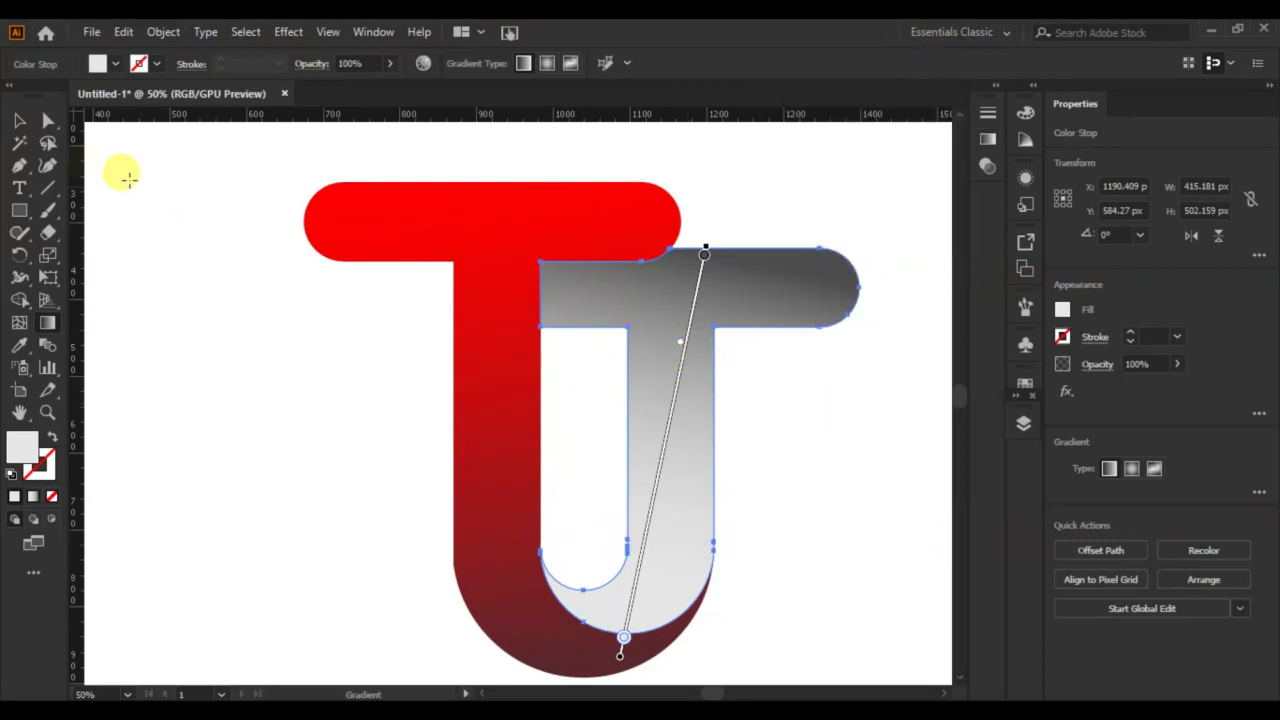
click(19, 121)
click(205, 362)
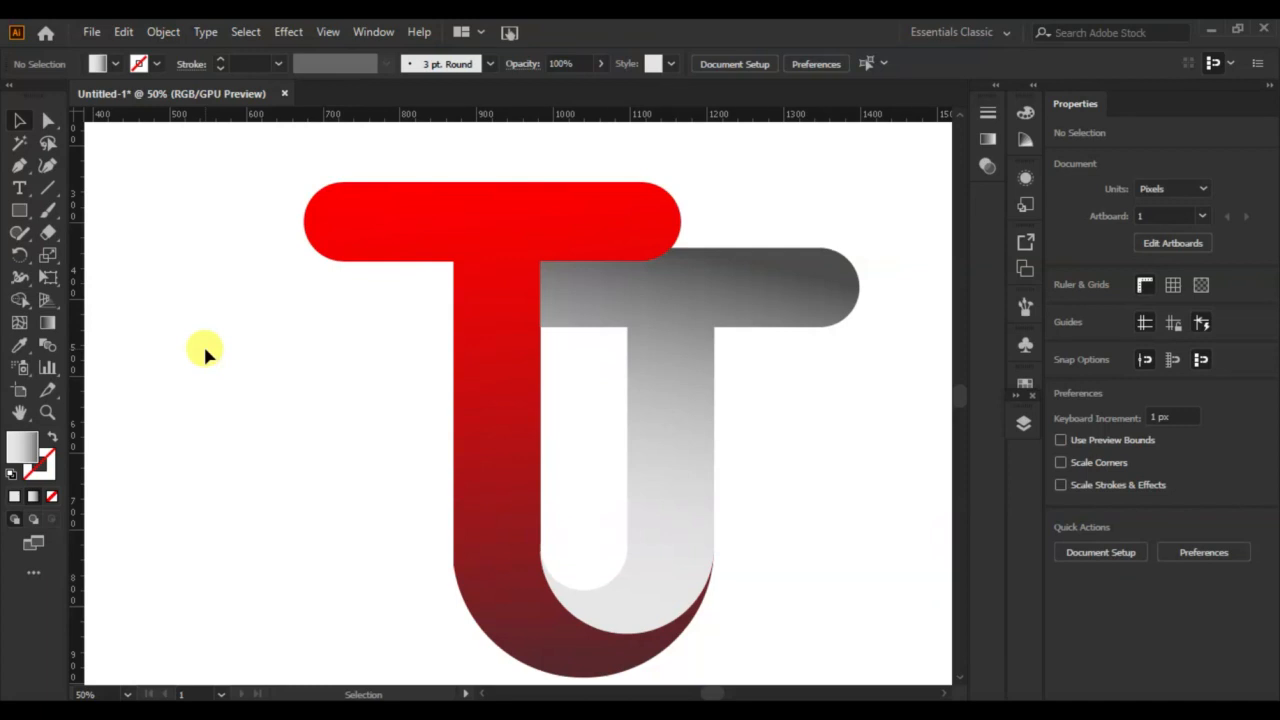
- Scale both letter shapes down together to about 585 by 522 px and move them into the artboard's upper middle
click(480, 409)
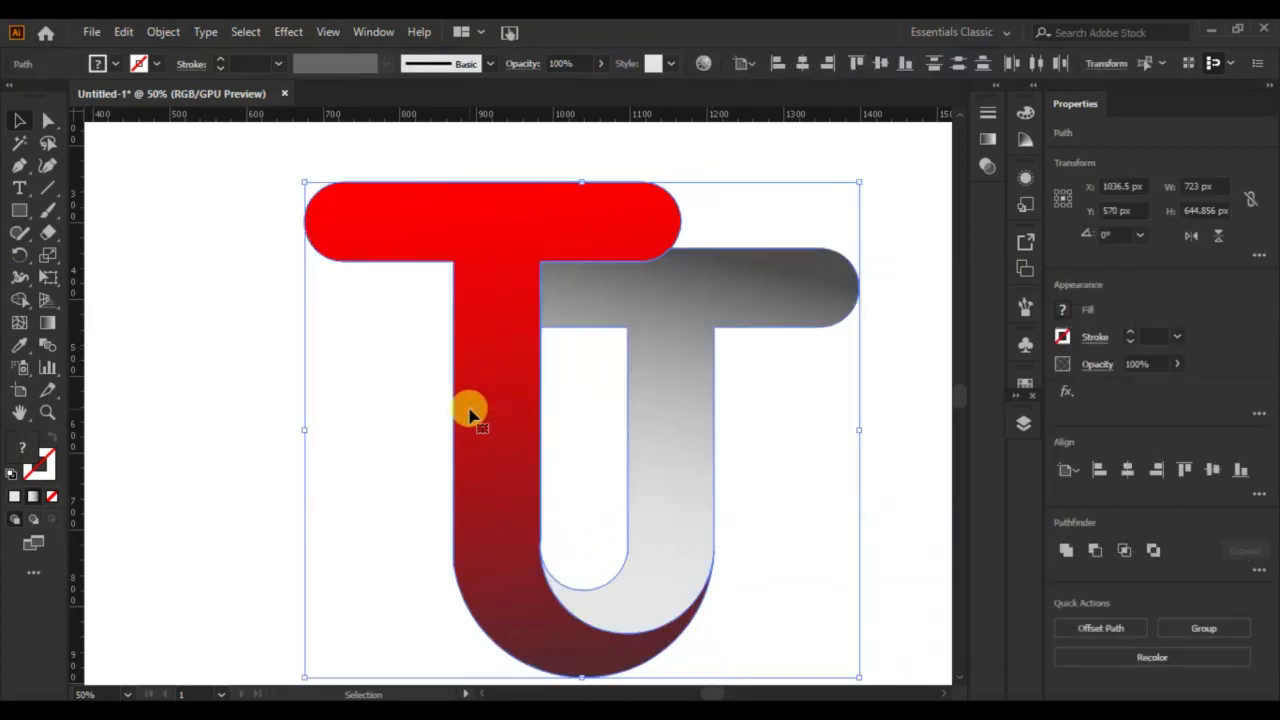
drag(303, 183, 352, 250)
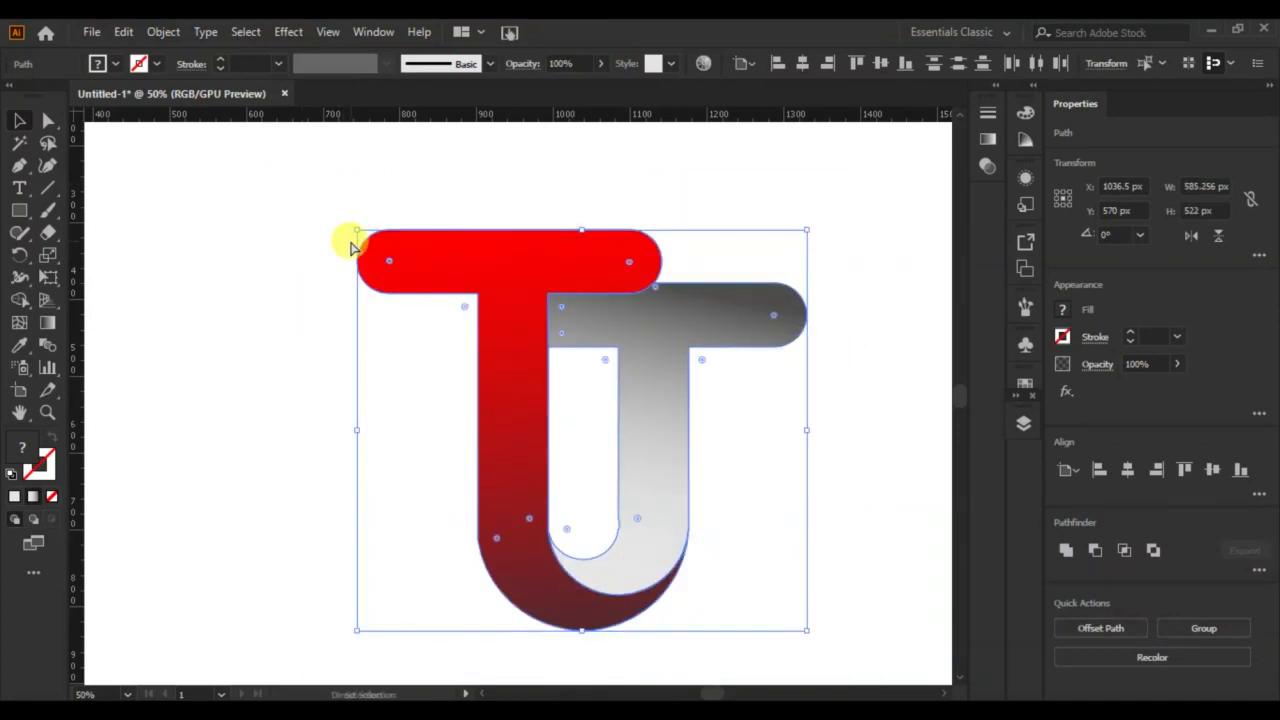
key(ctrl+0)
drag(593, 453, 625, 395)
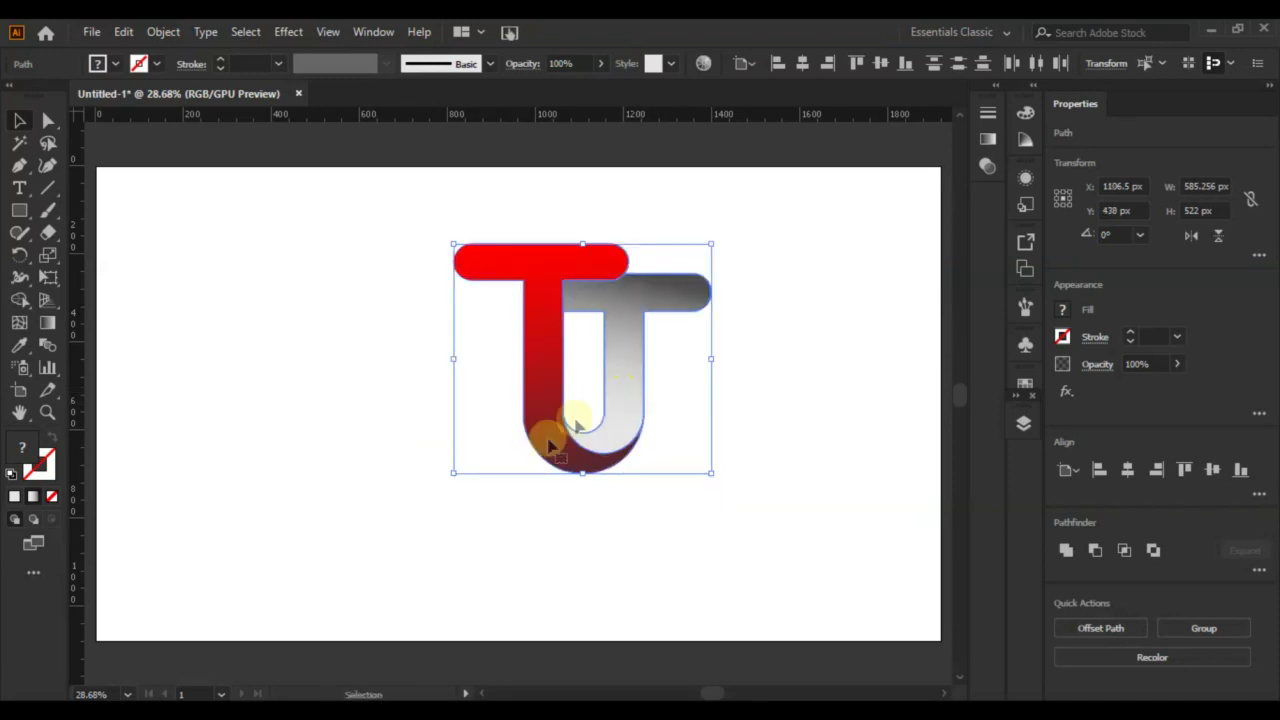
click(371, 437)
- Draw a circle about 453 px wide beside the letters and change its gradient fill to radial
key(l)
drag(246, 338, 446, 537)
click(987, 140)
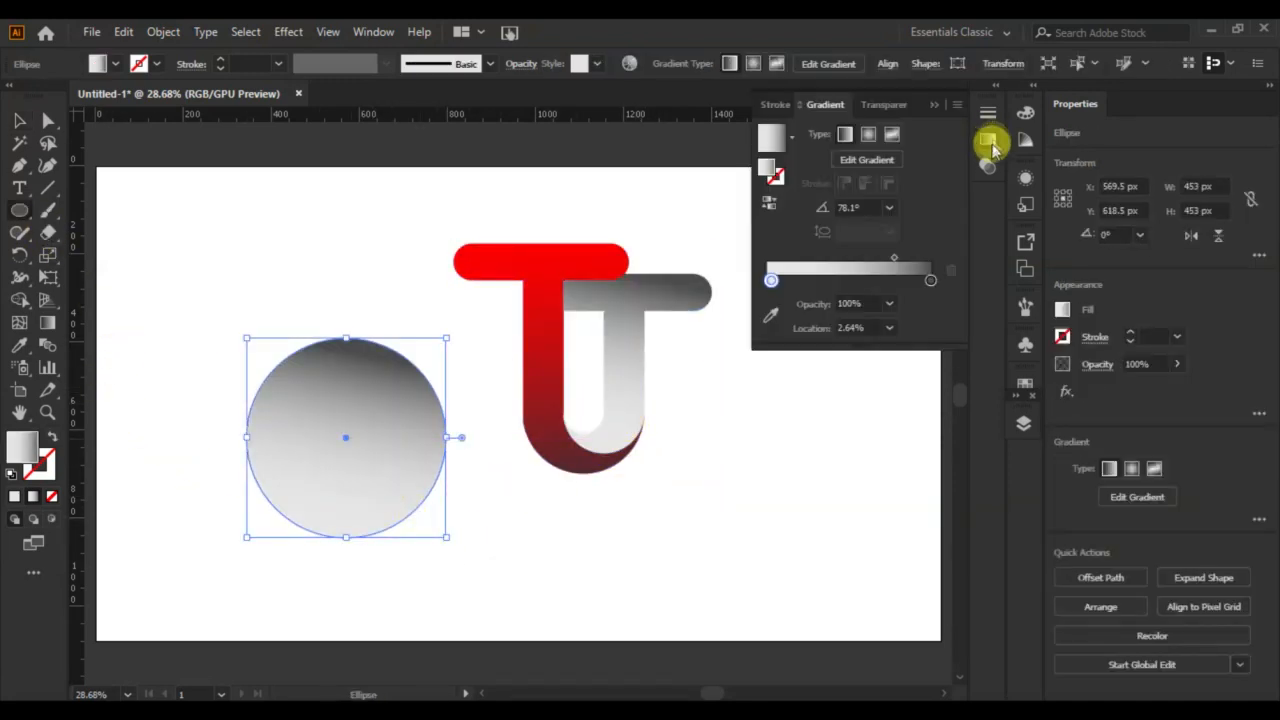
click(867, 135)
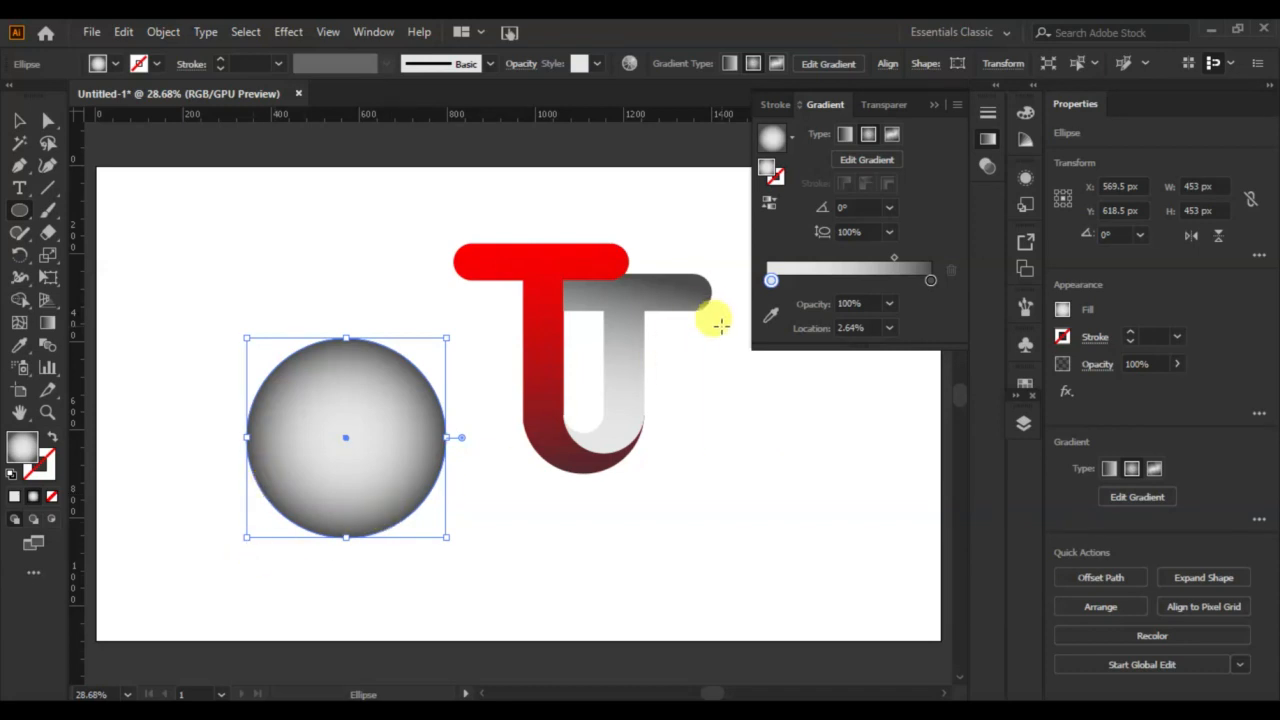
- Reverse the circle's radial gradient, move the light stop to 100% and set the midpoint to about 46%
click(775, 207)
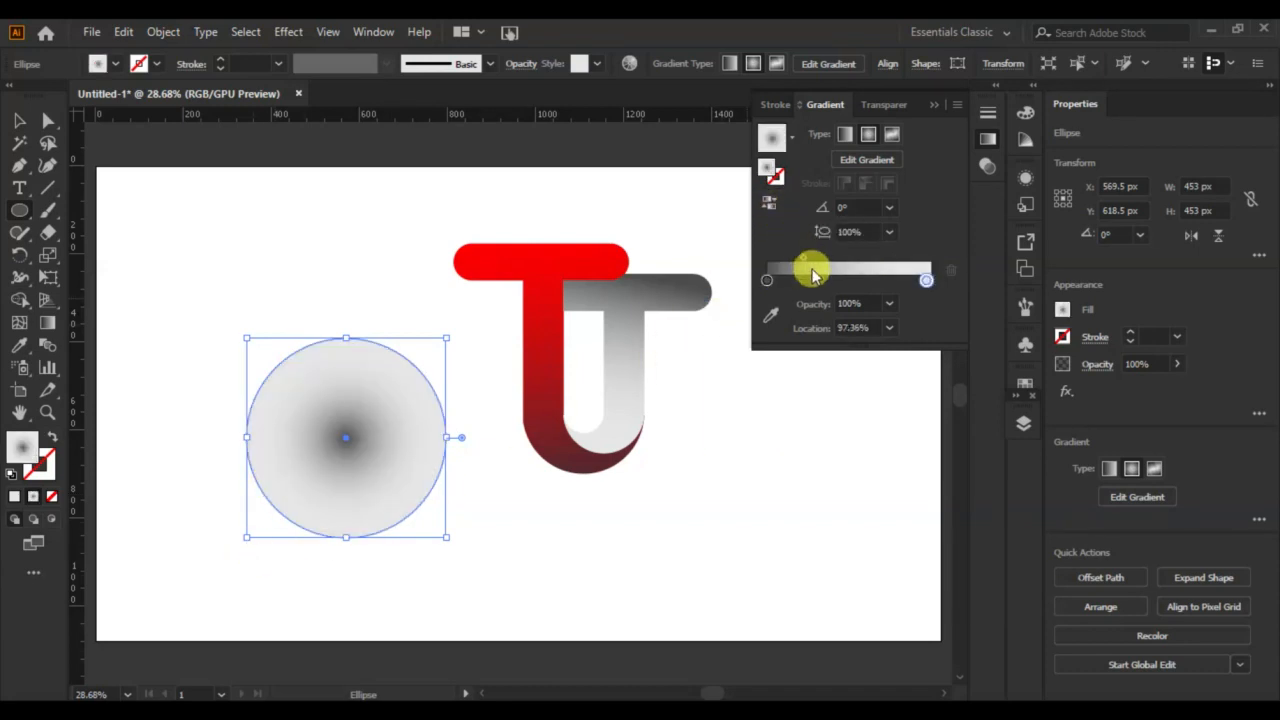
drag(809, 265, 974, 265)
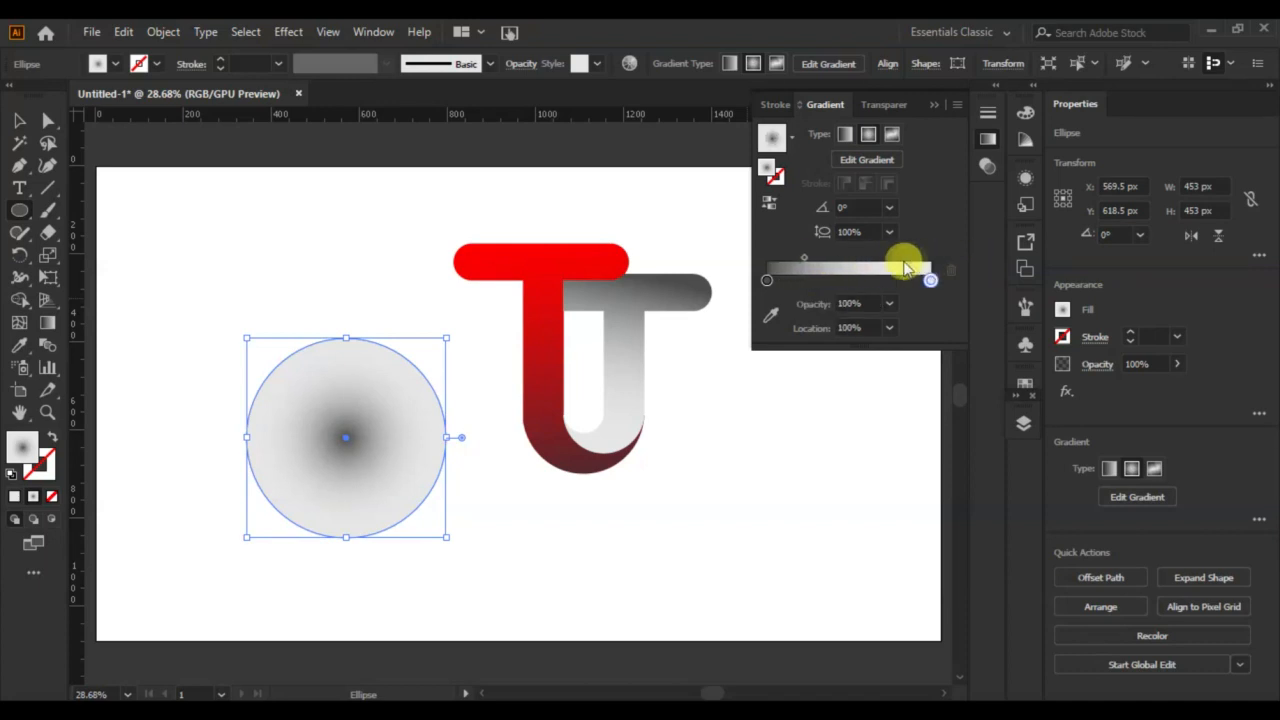
click(804, 260)
drag(806, 262, 841, 261)
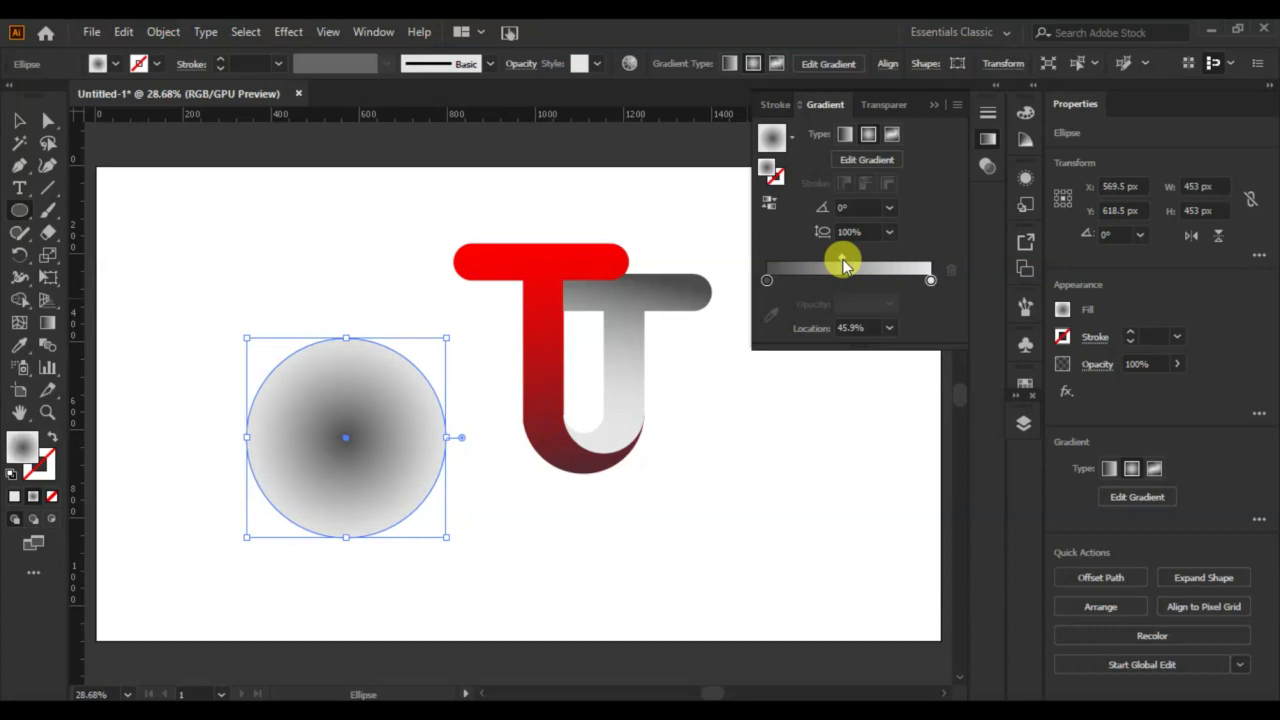
- Set the opacity of the radial gradient's outer light stop to 0%
click(931, 280)
click(889, 303)
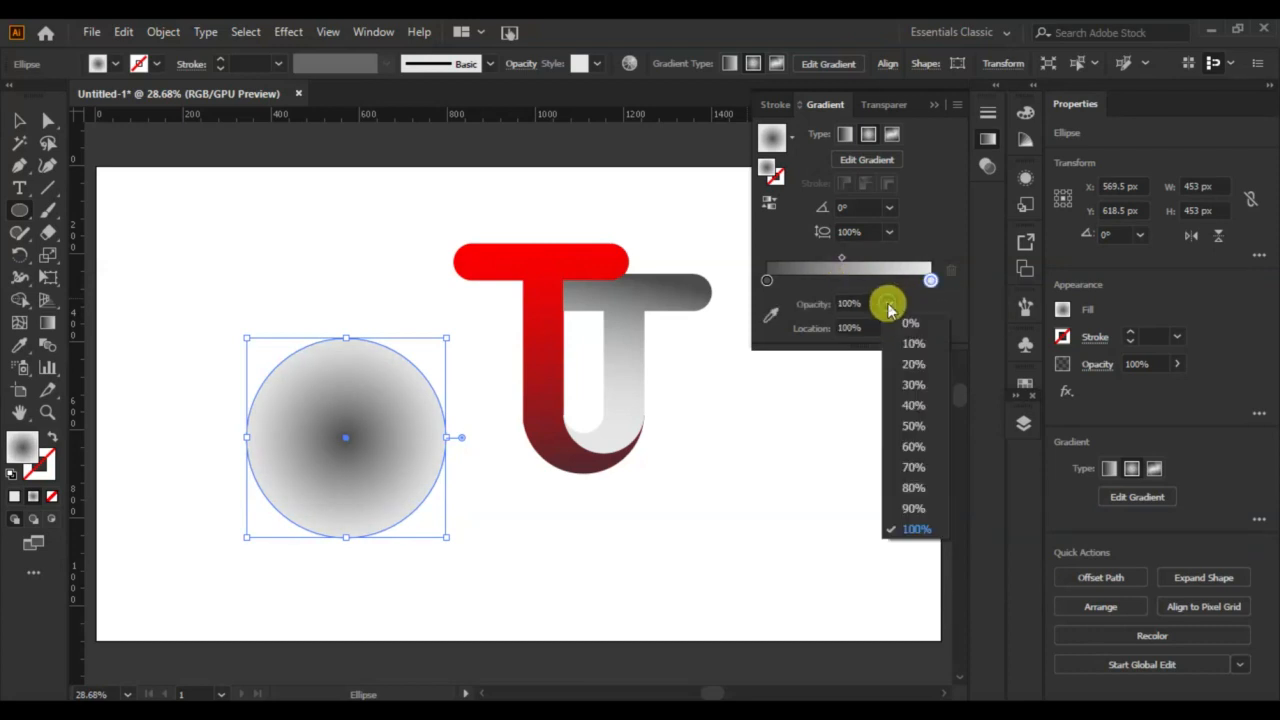
click(903, 326)
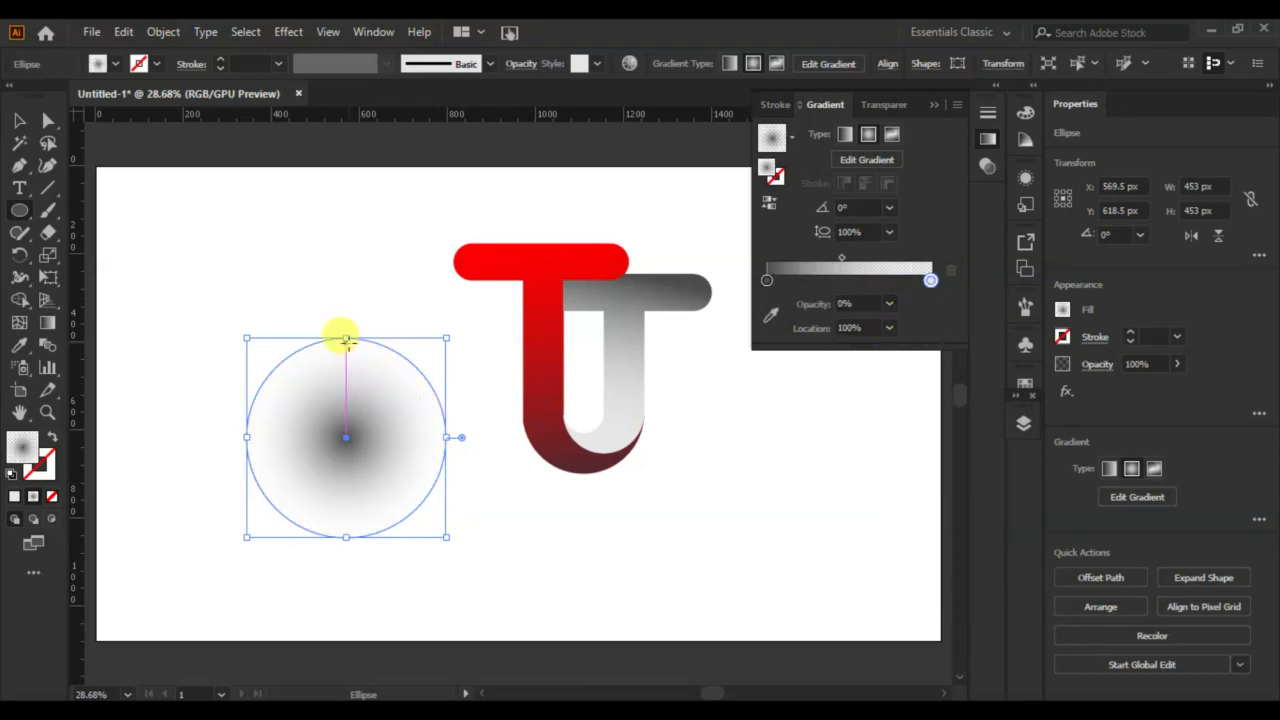
- Flatten the circle into an ellipse about 453 by 53 px, place it under the letters and send it to back
drag(346, 338, 588, 482)
right_click(587, 482)
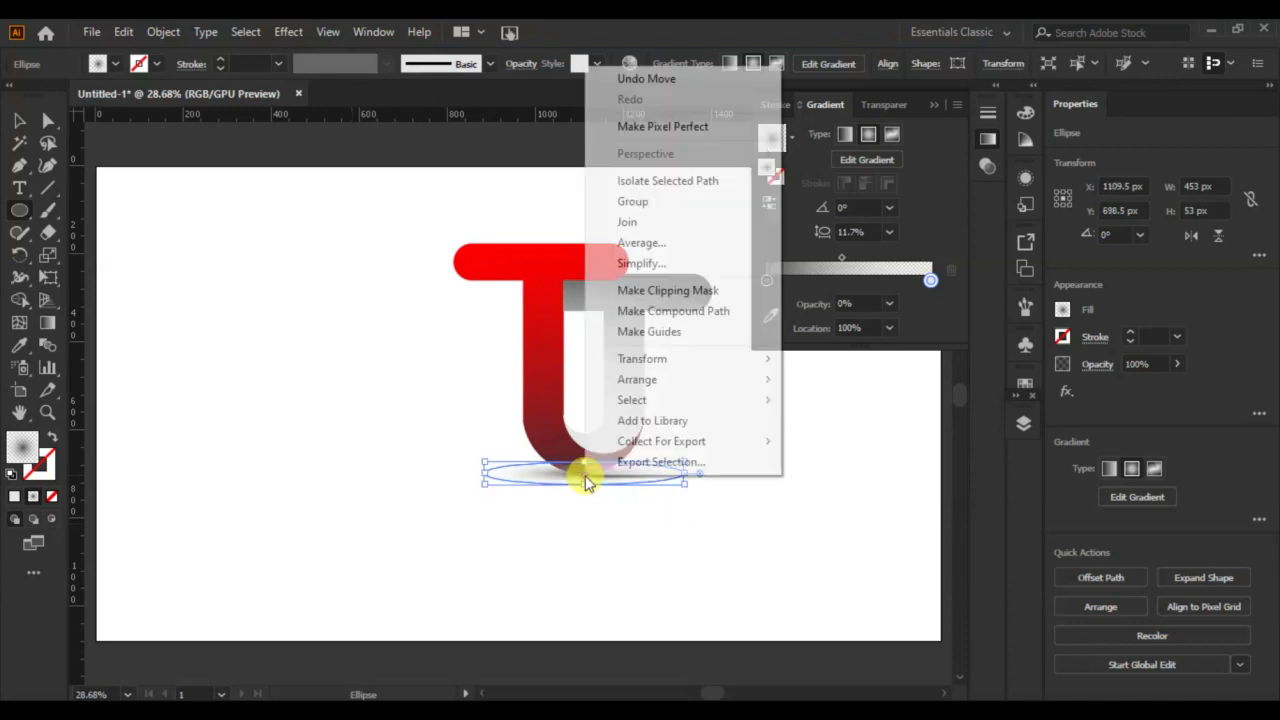
mouse_move(686, 384)
click(860, 441)
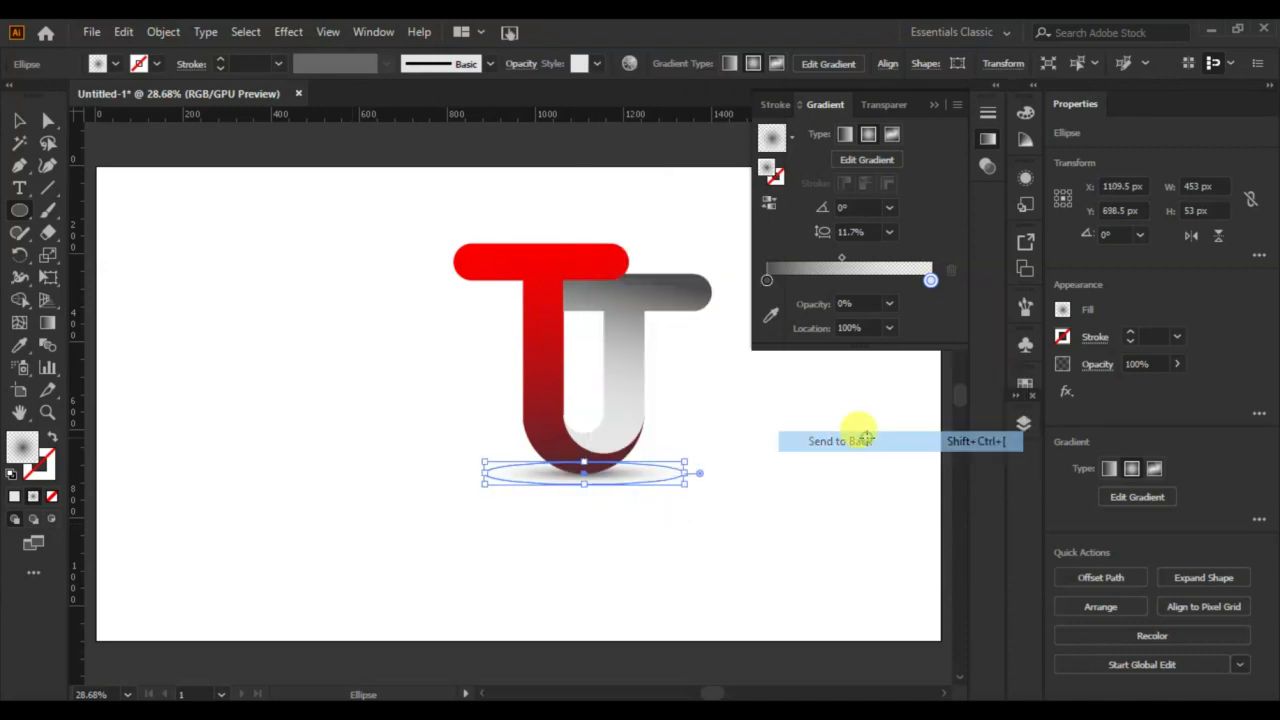
- Lower the shadow ellipse's opacity to 82% and enlarge it to about 579 by 68 px, just beneath the letters
click(1176, 364)
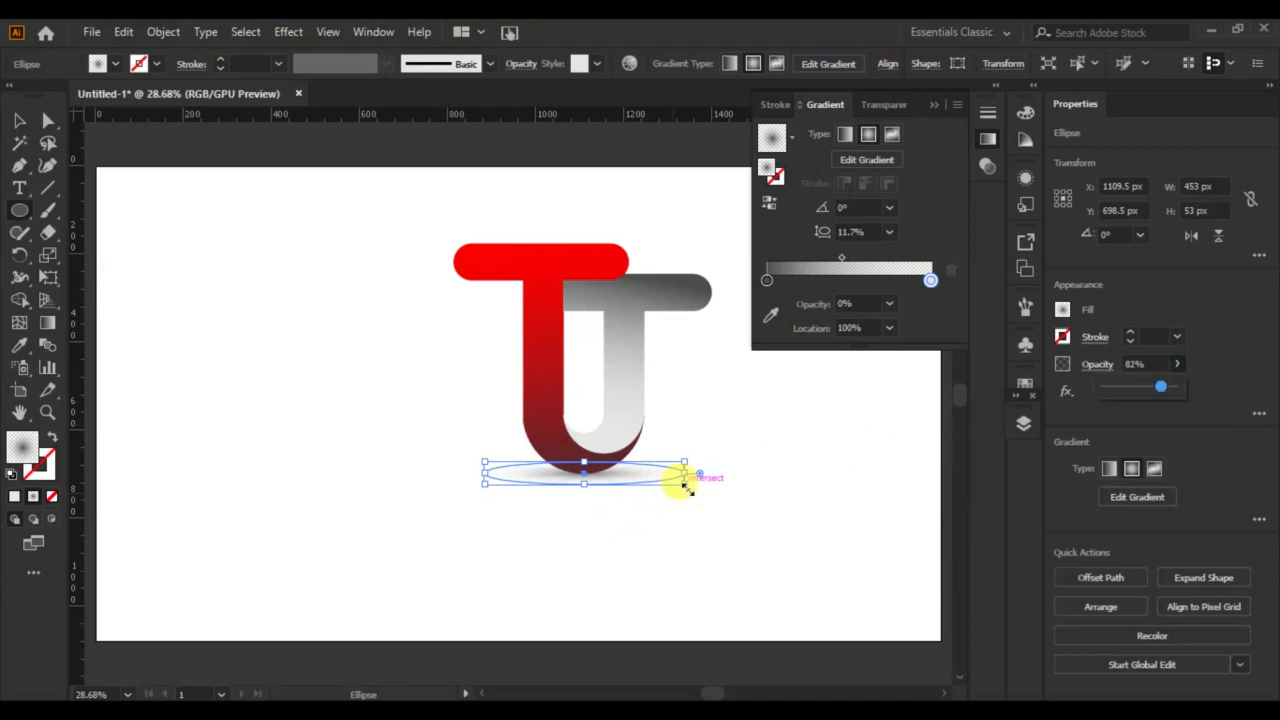
drag(686, 486, 712, 493)
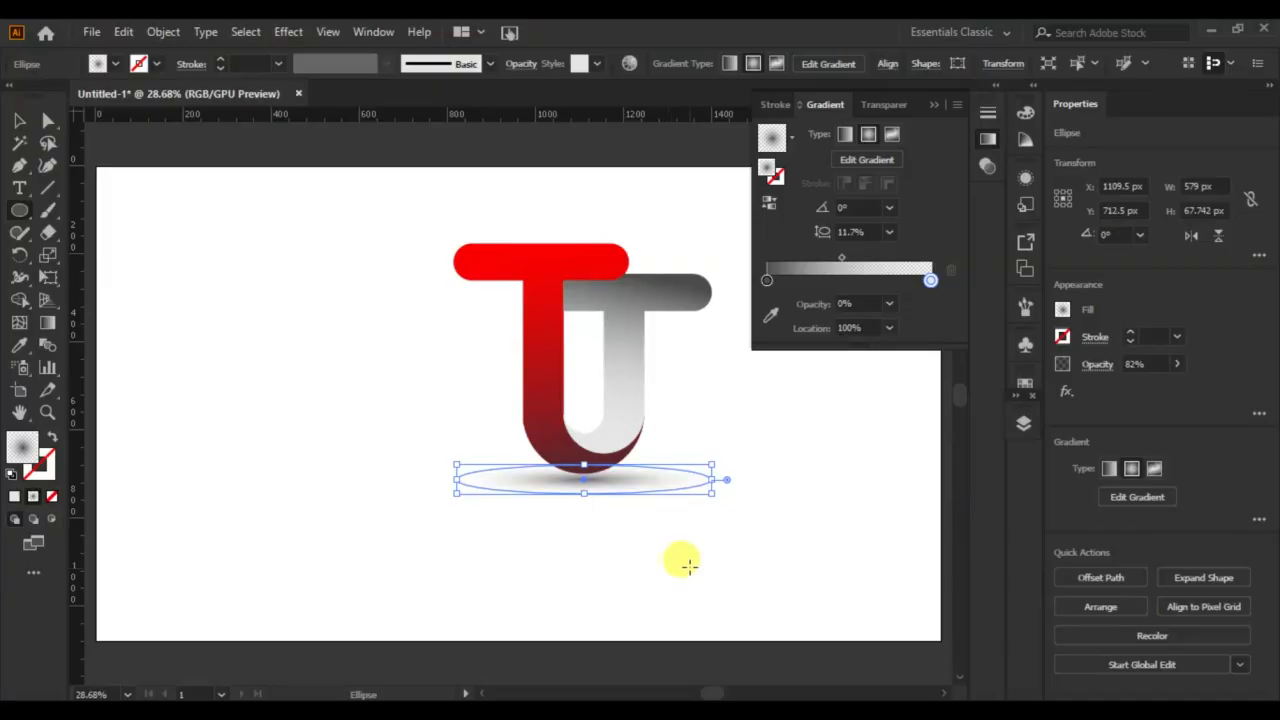
click(689, 566)
click(694, 400)
- Select the letters with their shadow, enlarge them together and position them right of the artboard's center
click(19, 122)
drag(209, 260, 774, 554)
drag(658, 447, 731, 491)
click(380, 490)
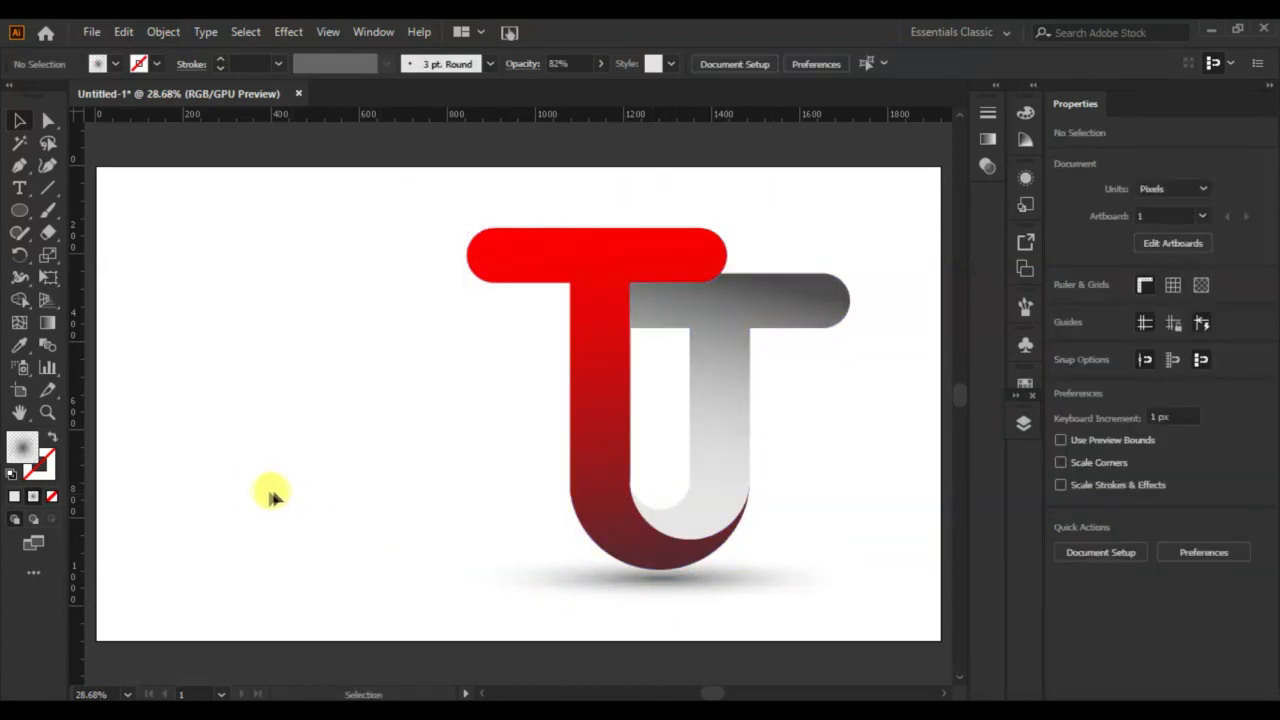